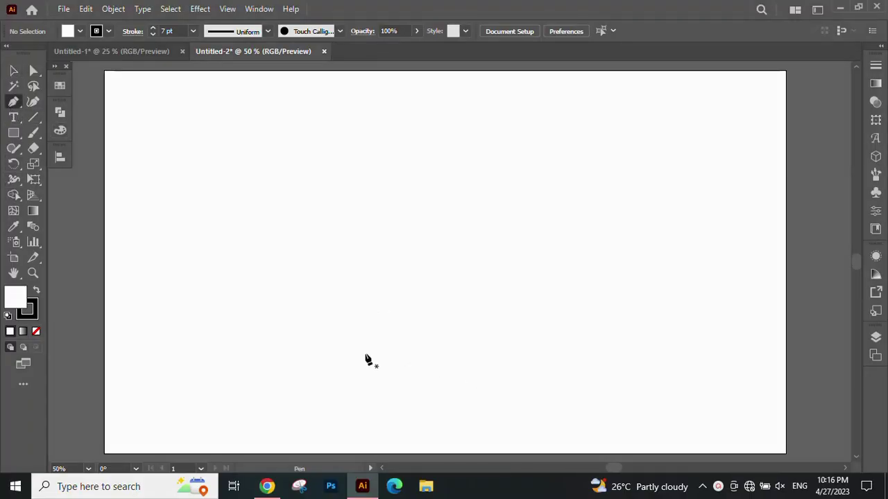
# Draw a gently curving 7 pt black stem stroke and adjust how much it bends.
pyautogui.click(370, 369)
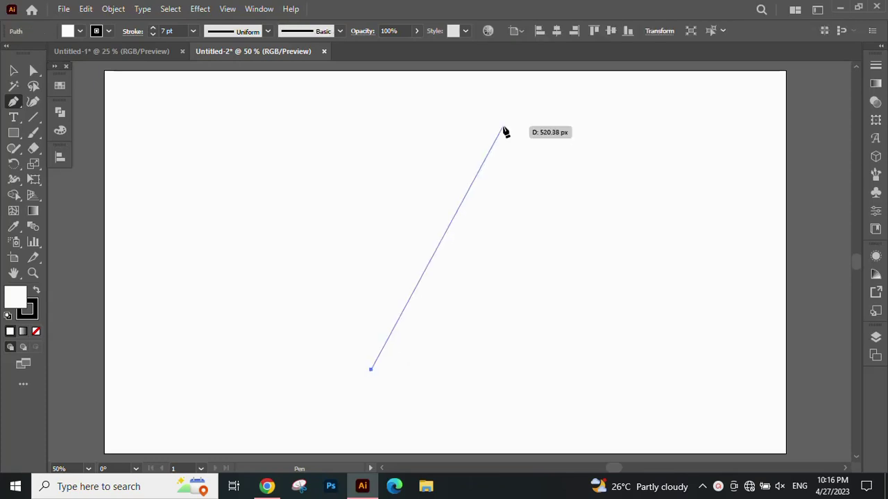
pyautogui.moveTo(521, 128)
pyautogui.mouseDown()
pyautogui.moveTo(634, 84)
pyautogui.moveTo(637, 173)
pyautogui.moveTo(650, 168)
pyautogui.mouseUp()
pyautogui.scroll(2, 646, 75)
pyautogui.scroll(-1, 634, 172)
pyautogui.scroll(1, 638, 329)
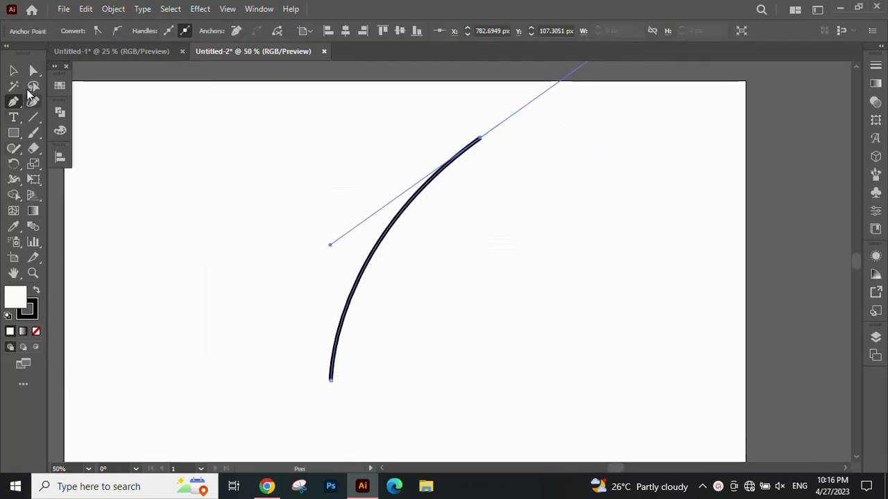
pyautogui.click(33, 72)
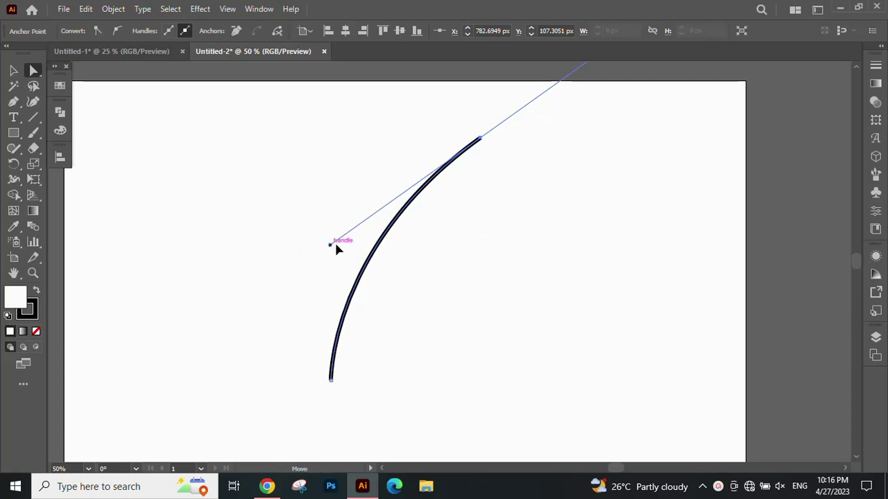
pyautogui.moveTo(335, 245); pyautogui.dragTo(351, 236)
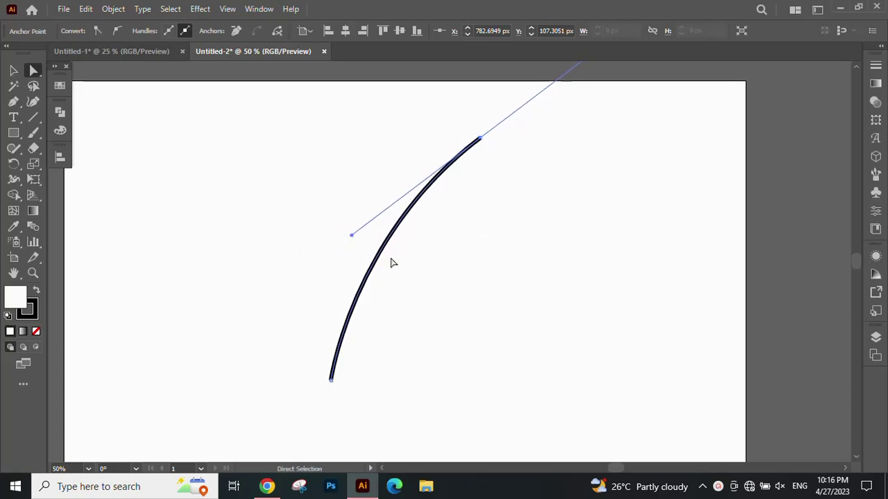
# Give the stem a tapered width profile and move it lower on the artboard.
pyautogui.click(18, 71)
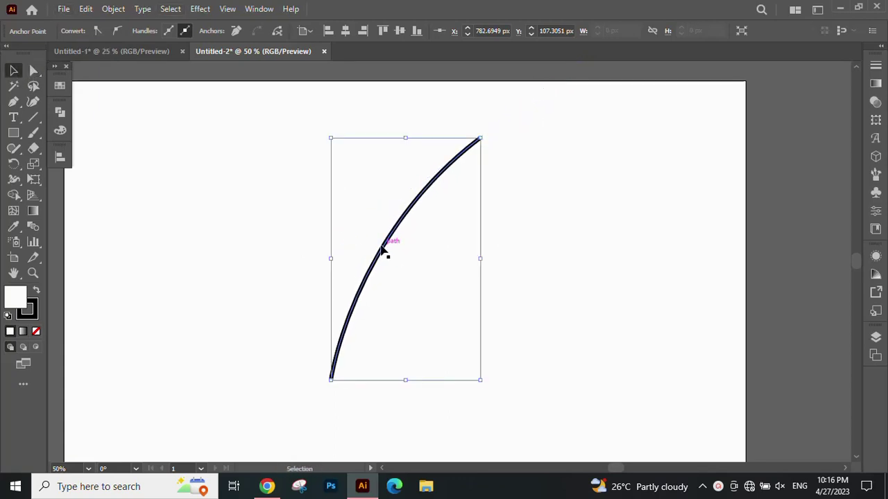
pyautogui.moveTo(380, 247)
pyautogui.mouseDown()
pyautogui.moveTo(374, 253)
pyautogui.moveTo(400, 246)
pyautogui.mouseUp()
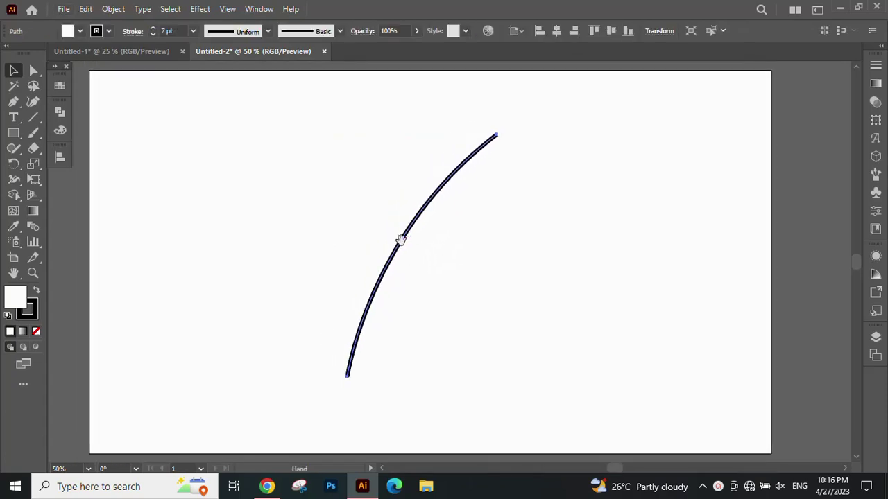
pyautogui.click(267, 32)
pyautogui.click(236, 137)
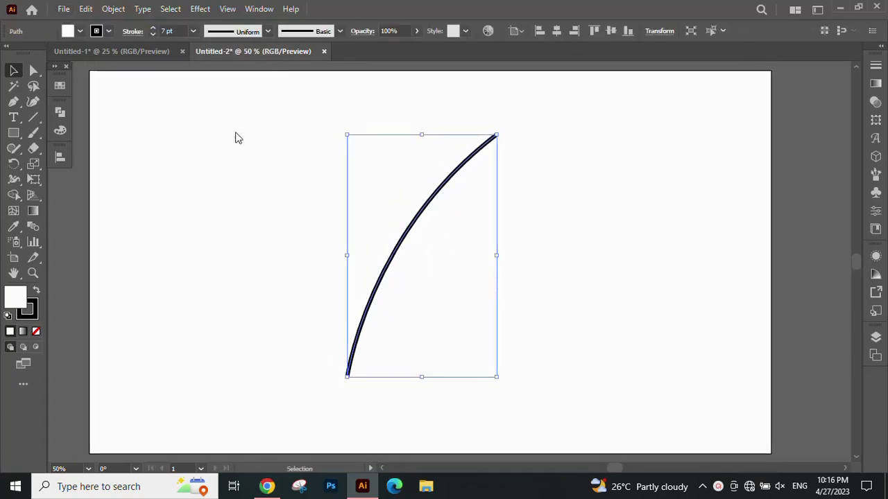
pyautogui.click(570, 250)
pyautogui.moveTo(388, 268); pyautogui.dragTo(372, 289)
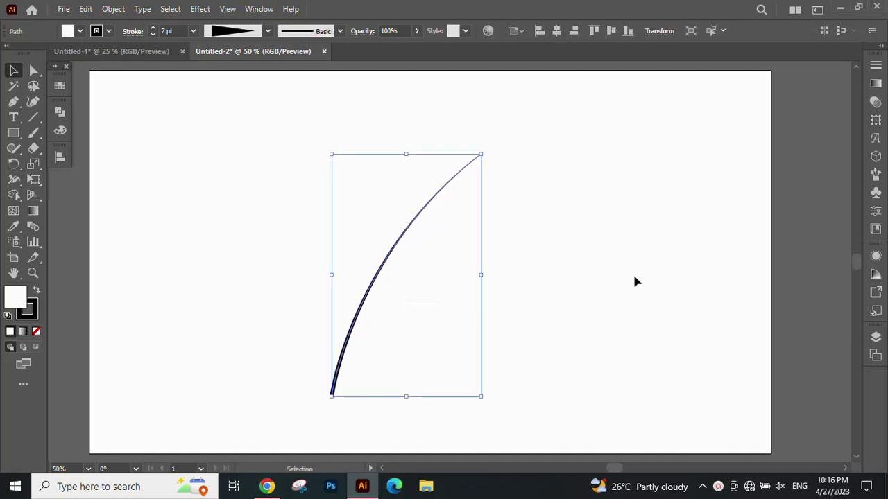
pyautogui.click(633, 272)
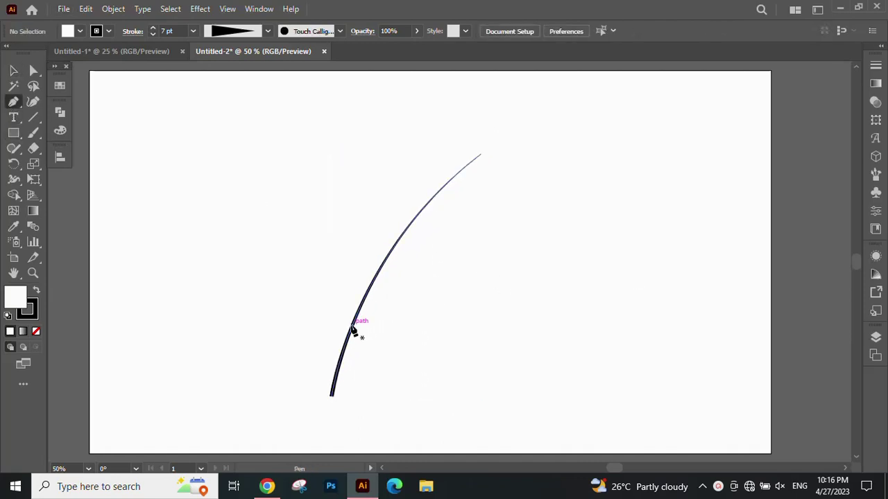
# Draw a closed leaf-shaped outline from the stem up to a sharp pointed tip.
pyautogui.click(352, 325)
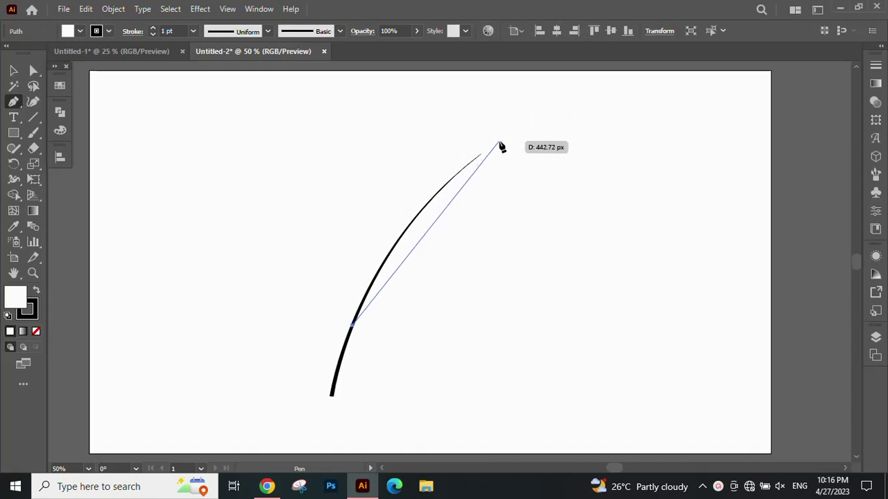
pyautogui.moveTo(501, 140); pyautogui.dragTo(664, 85)
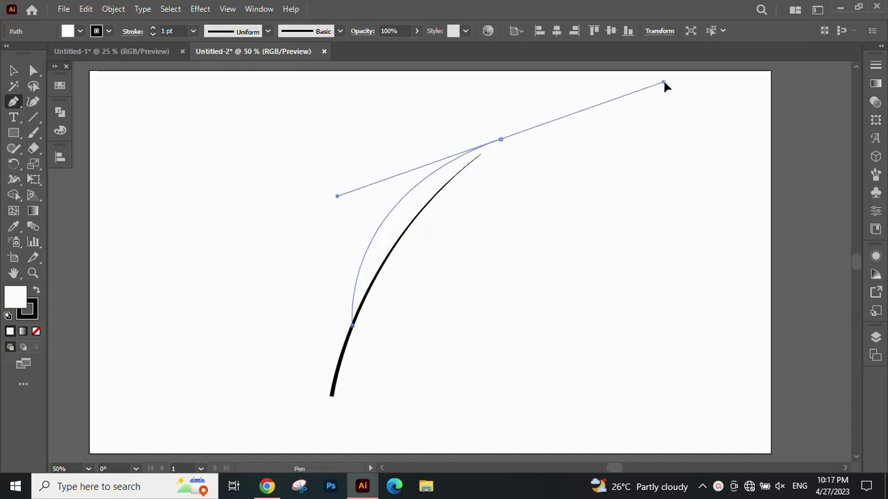
pyautogui.scroll(-1, 664, 85)
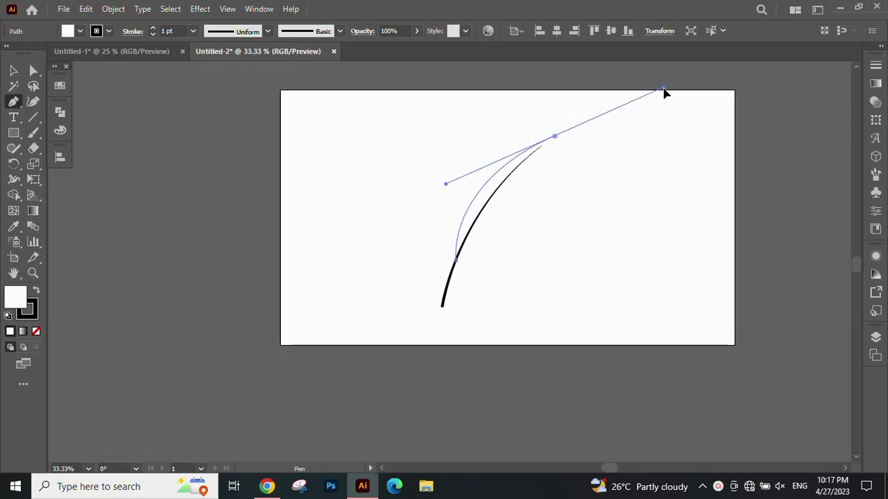
pyautogui.scroll(1, 664, 90)
pyautogui.moveTo(662, 88)
pyautogui.mouseDown()
pyautogui.moveTo(695, 108)
pyautogui.moveTo(677, 128)
pyautogui.mouseUp()
pyautogui.scroll(1, 511, 274)
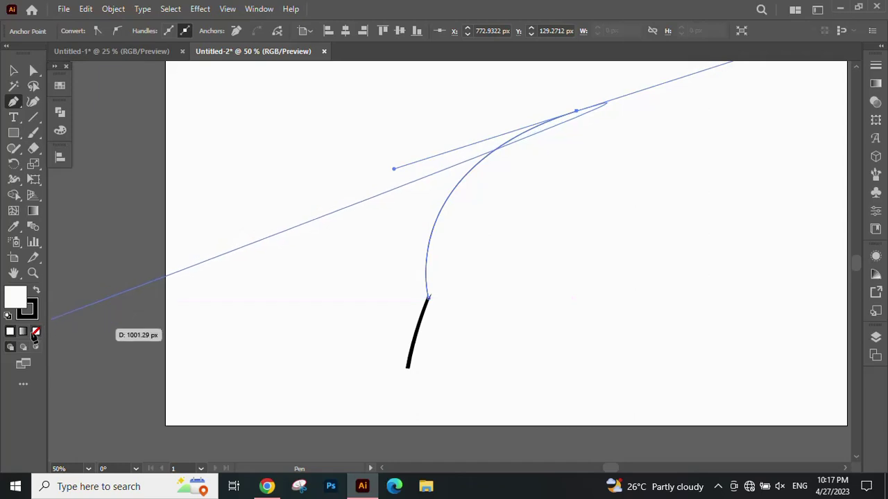
pyautogui.click(576, 112)
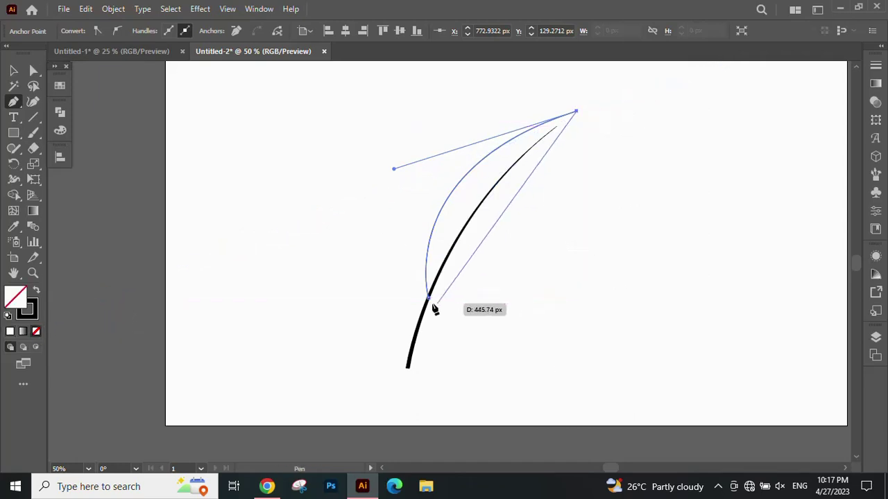
pyautogui.moveTo(428, 298); pyautogui.dragTo(339, 334)
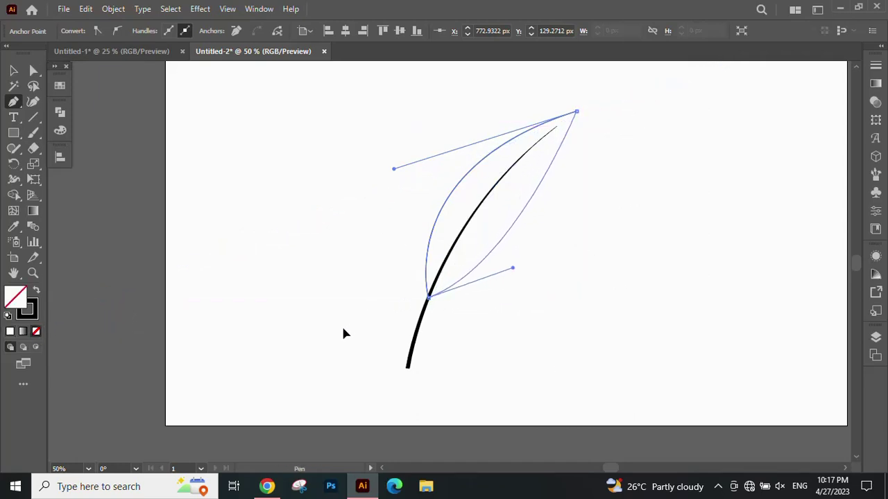
# Move the outline's lower anchor onto the stem and refine the curve near the tip.
pyautogui.moveTo(581, 271); pyautogui.dragTo(546, 300)
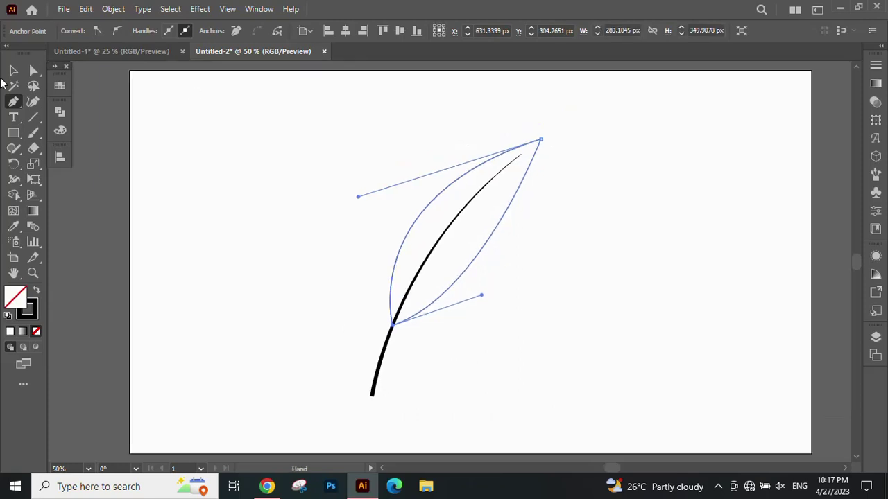
pyautogui.press('a')
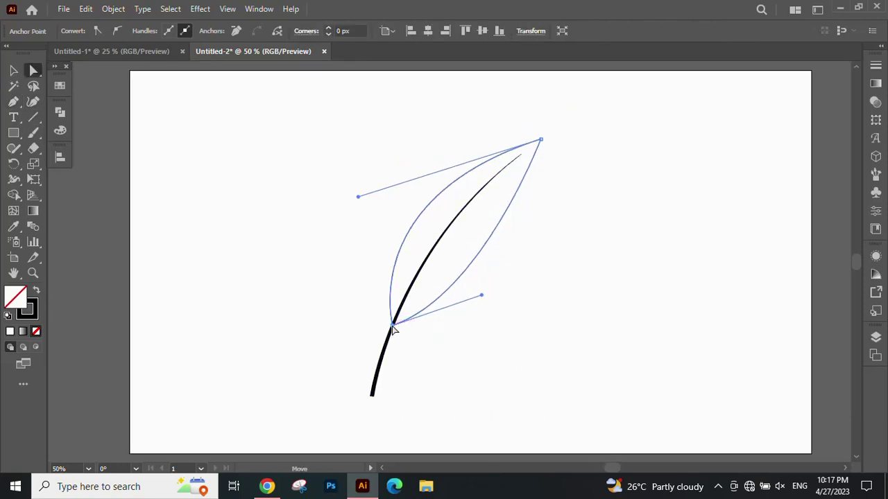
pyautogui.moveTo(393, 324); pyautogui.dragTo(385, 343)
pyautogui.scroll(3, 523, 293)
pyautogui.hscroll(3, 523, 293)
pyautogui.click(478, 305)
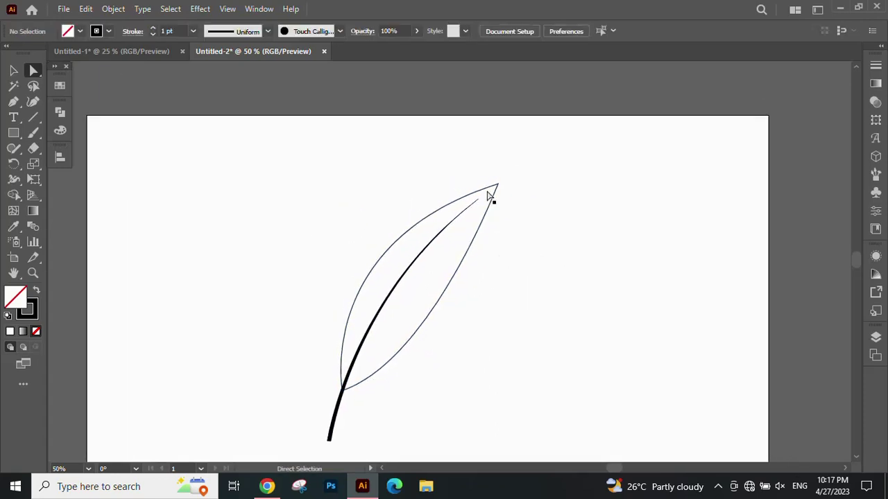
pyautogui.scroll(1, 479, 197)
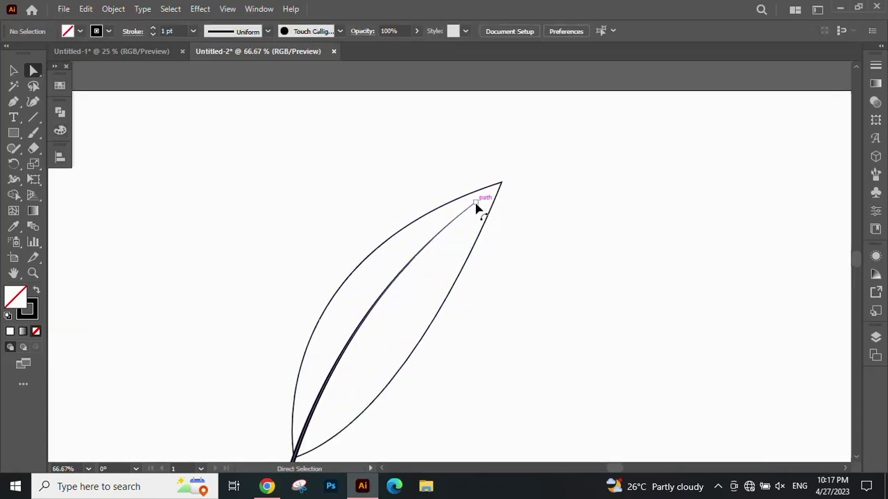
pyautogui.moveTo(475, 202)
pyautogui.mouseDown()
pyautogui.moveTo(315, 323)
pyautogui.moveTo(304, 356)
pyautogui.mouseUp()
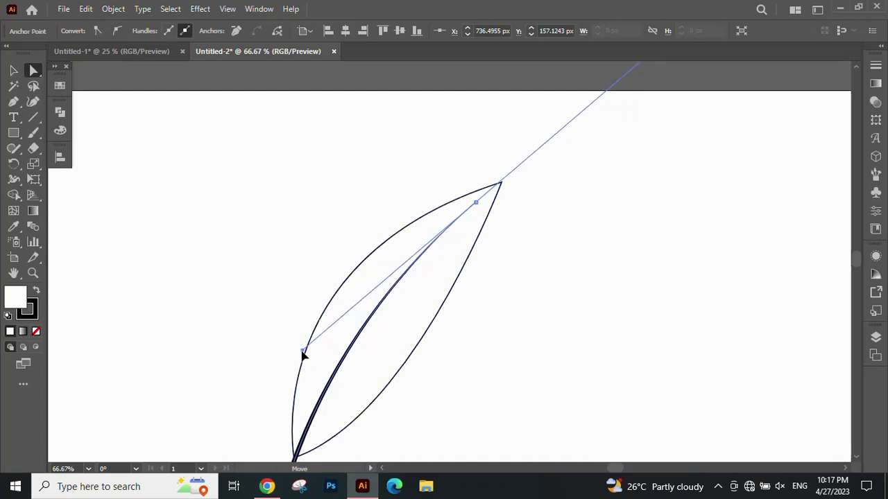
pyautogui.moveTo(303, 355); pyautogui.dragTo(300, 353)
pyautogui.click(448, 262)
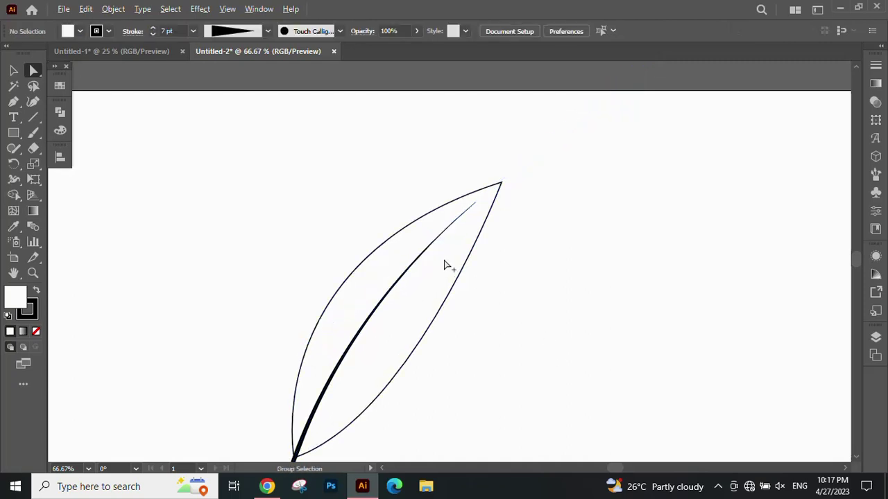
pyautogui.scroll(-1, 551, 327)
pyautogui.moveTo(551, 327); pyautogui.dragTo(521, 268)
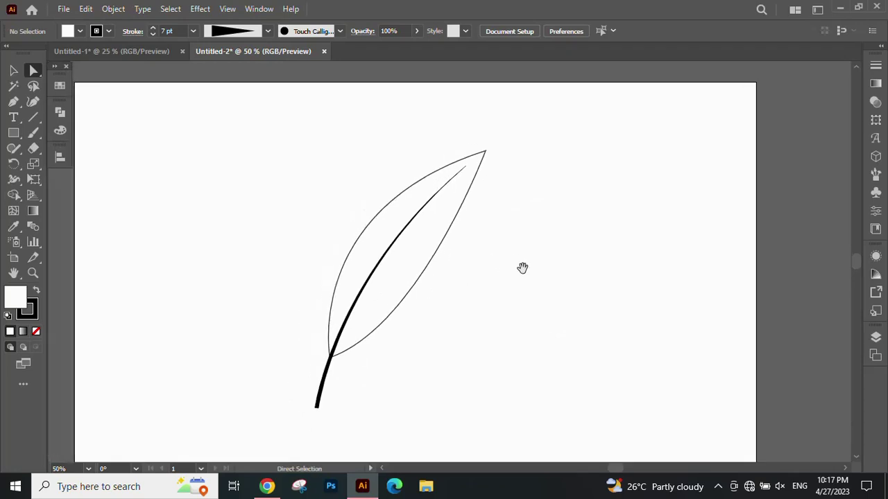
# Draw a first unfilled zigzag barb across the feather's left edge.
pyautogui.click(13, 101)
pyautogui.click(36, 331)
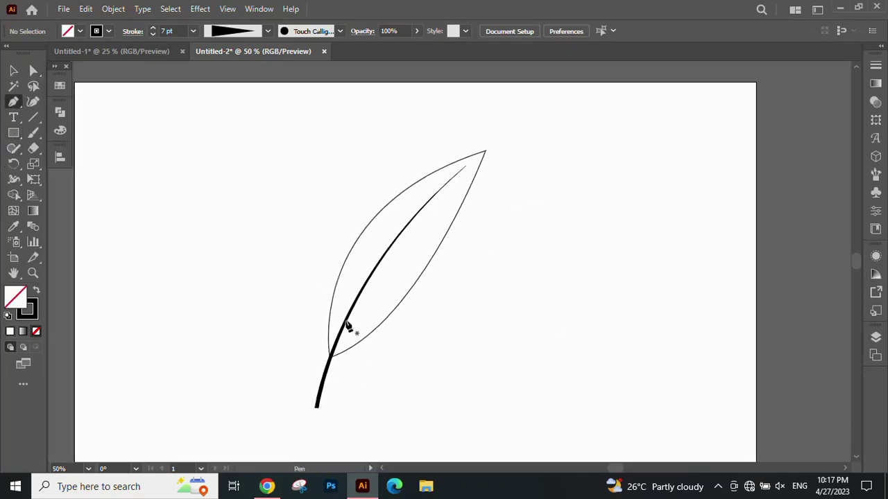
pyautogui.scroll(1, 347, 296)
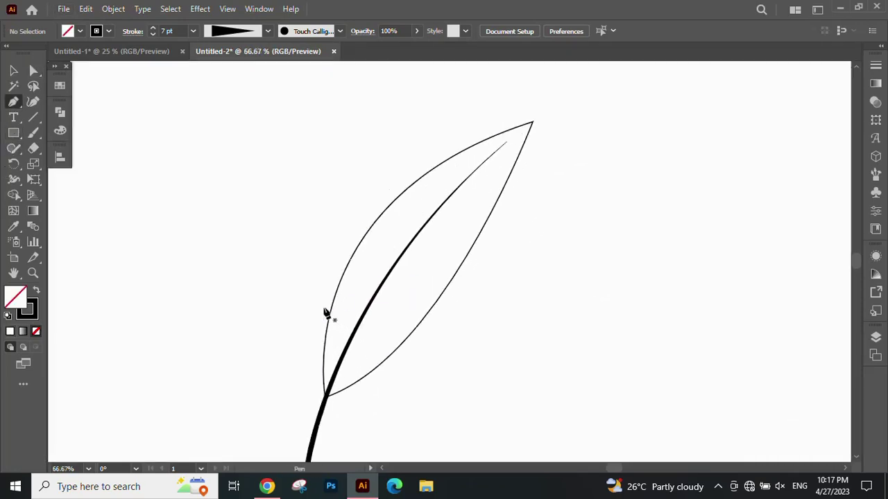
pyautogui.moveTo(322, 313); pyautogui.dragTo(341, 339)
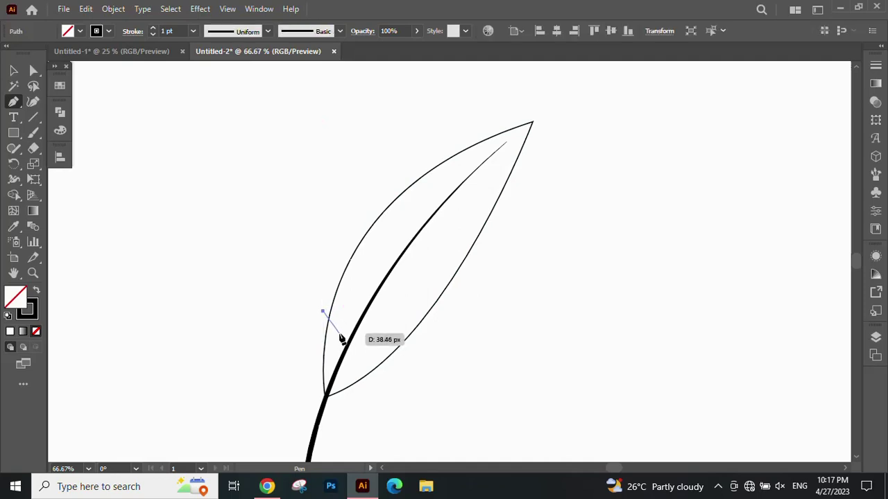
pyautogui.moveTo(323, 285)
pyautogui.mouseDown()
pyautogui.moveTo(346, 326)
pyautogui.moveTo(341, 317)
pyautogui.mouseUp()
pyautogui.moveTo(327, 267); pyautogui.dragTo(349, 260)
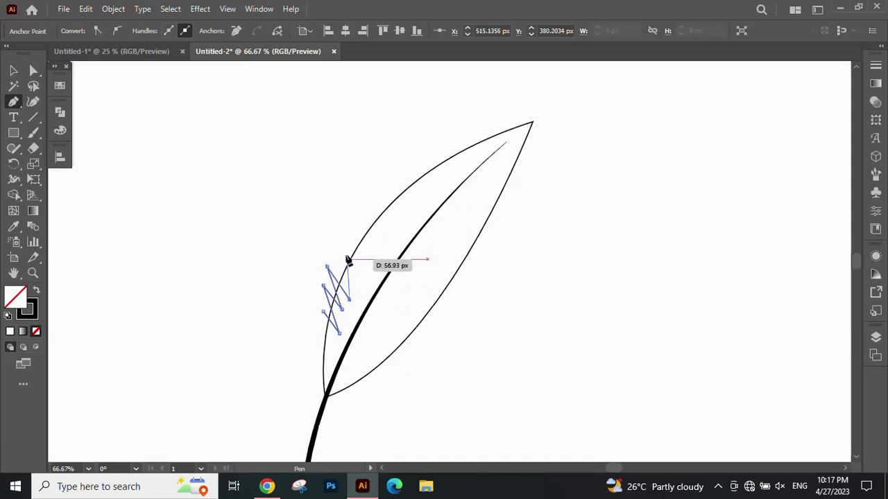
pyautogui.click(346, 254)
pyautogui.scroll(2, 350, 245)
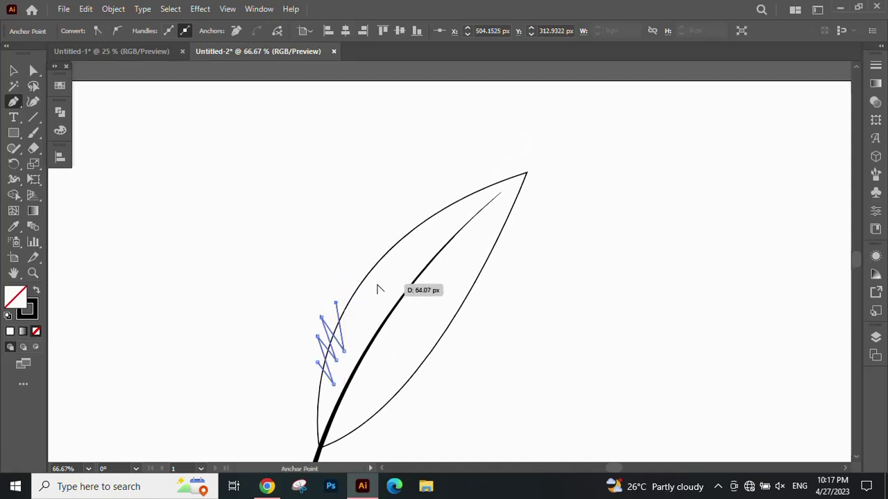
pyautogui.press('Escape')
# Add two more zigzag barbs higher up the left edge, near the tip.
pyautogui.moveTo(379, 288)
pyautogui.mouseDown()
pyautogui.moveTo(370, 268)
pyautogui.moveTo(383, 297)
pyautogui.moveTo(384, 239)
pyautogui.moveTo(439, 246)
pyautogui.mouseUp()
pyautogui.click(395, 279)
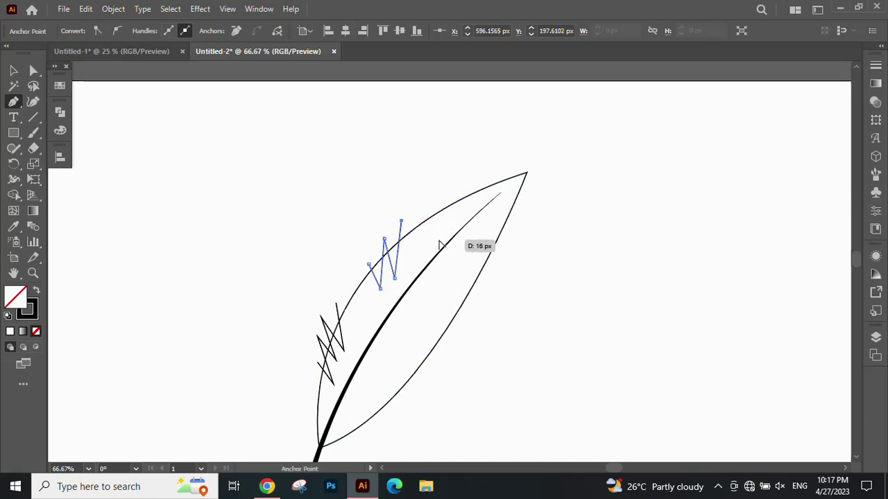
pyautogui.scroll(1, 455, 198)
pyautogui.press('Escape')
pyautogui.click(452, 194)
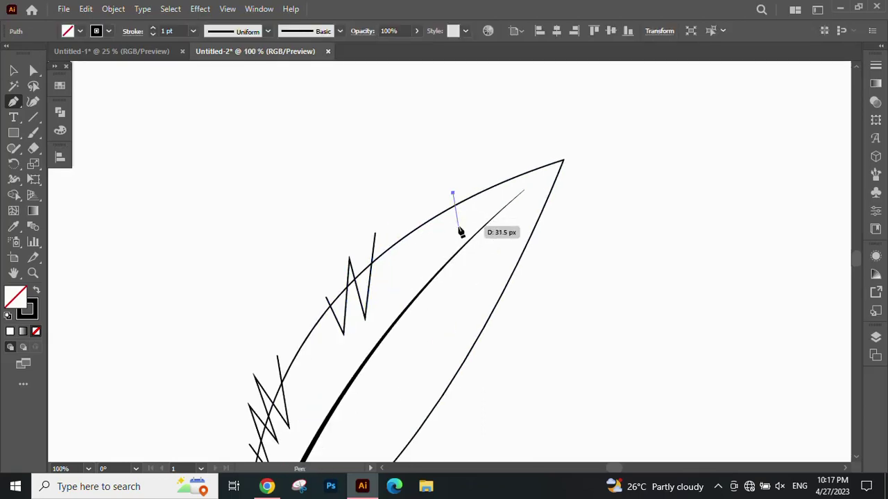
pyautogui.click(457, 233)
pyautogui.click(465, 188)
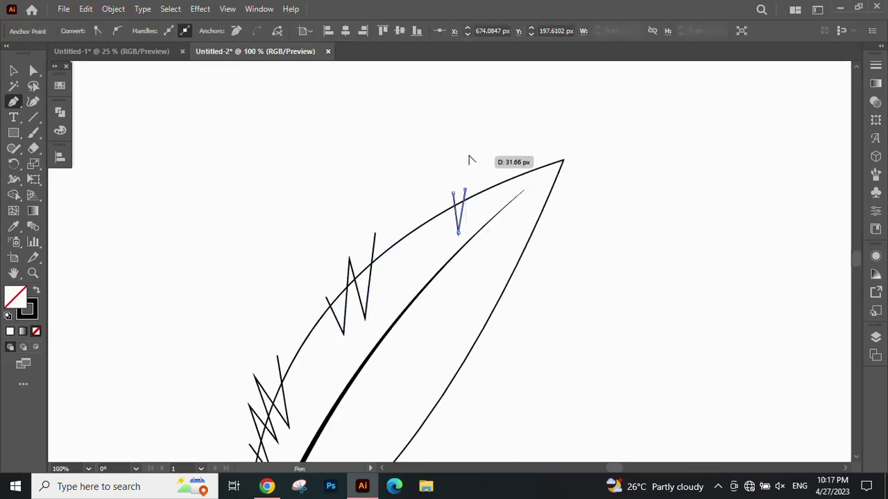
pyautogui.scroll(-1, 506, 208)
pyautogui.press('Escape')
# Draw a five-point zigzag crossing the feather's right edge.
pyautogui.click(547, 235)
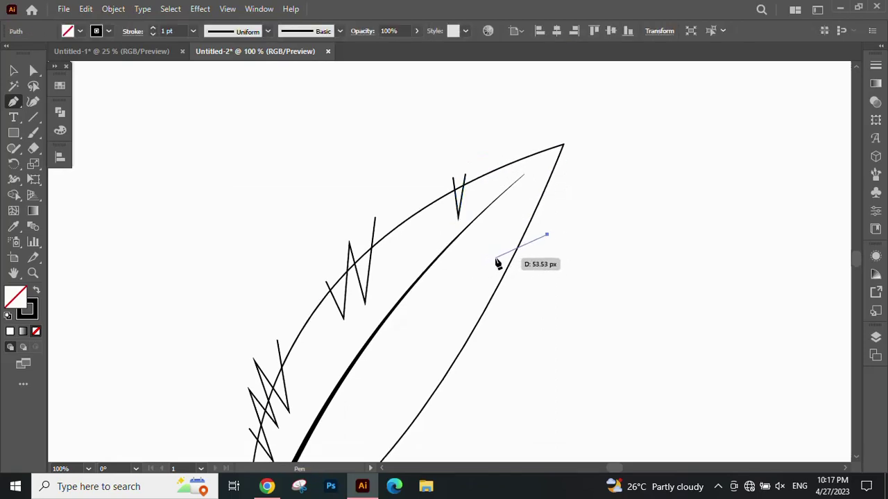
pyautogui.click(495, 258)
pyautogui.click(541, 255)
pyautogui.click(493, 267)
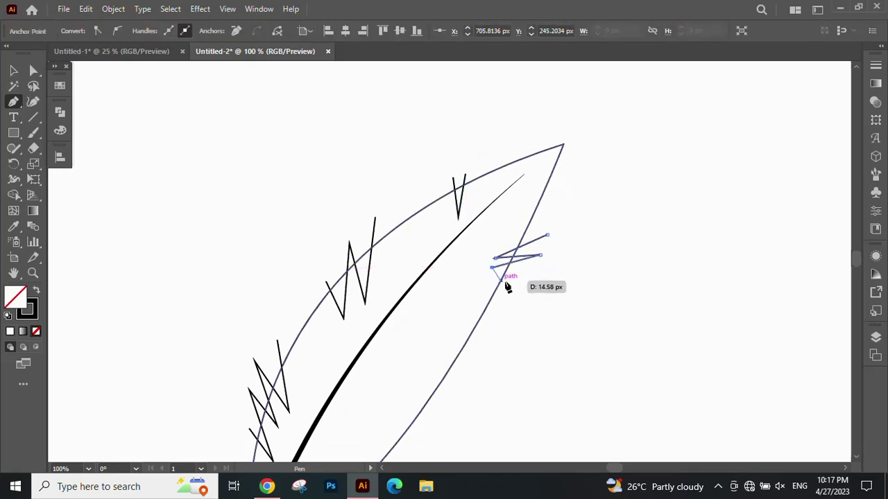
pyautogui.click(540, 273)
pyautogui.scroll(-1, 527, 291)
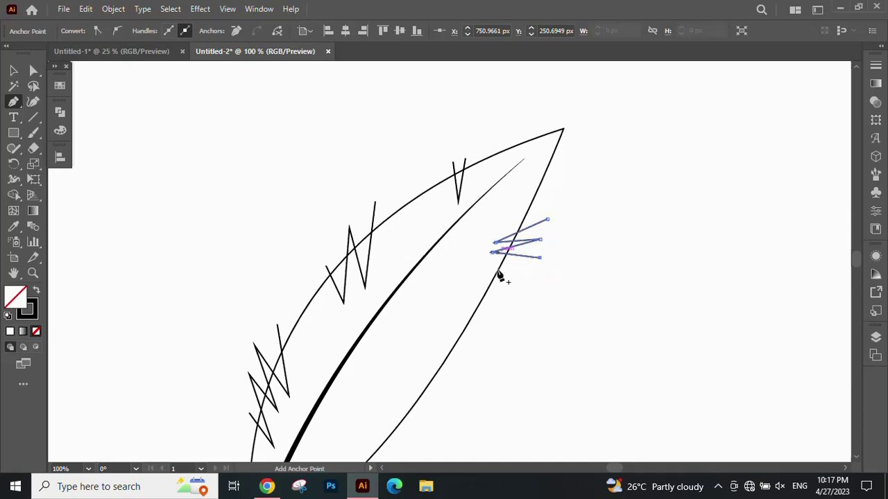
pyautogui.scroll(-3, 500, 276)
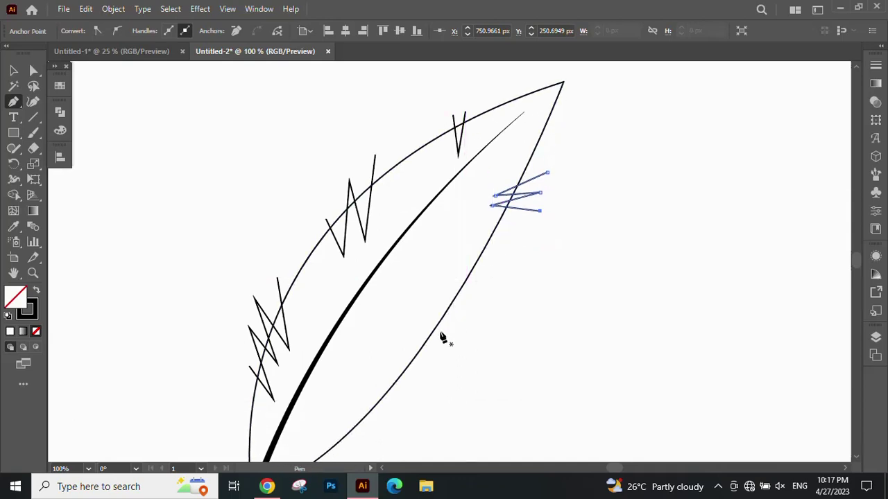
pyautogui.scroll(-1, 444, 339)
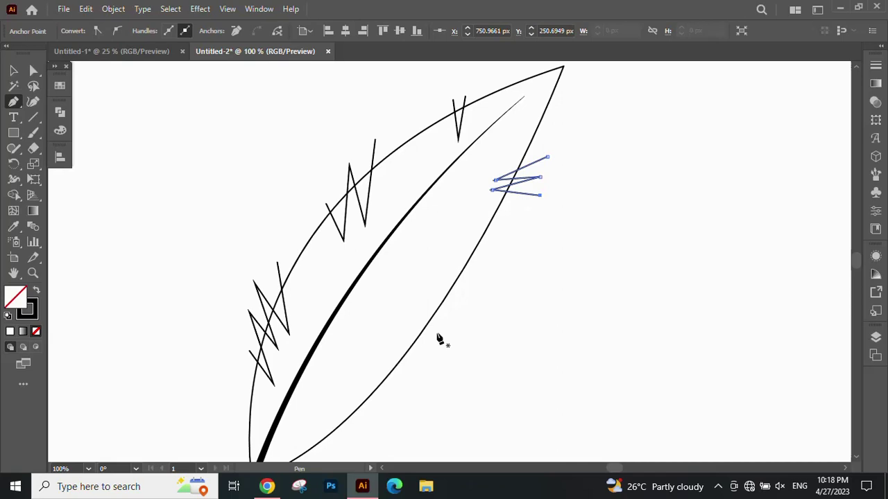
# Add two smaller zigzags further down the right edge.
pyautogui.moveTo(441, 273); pyautogui.dragTo(443, 277)
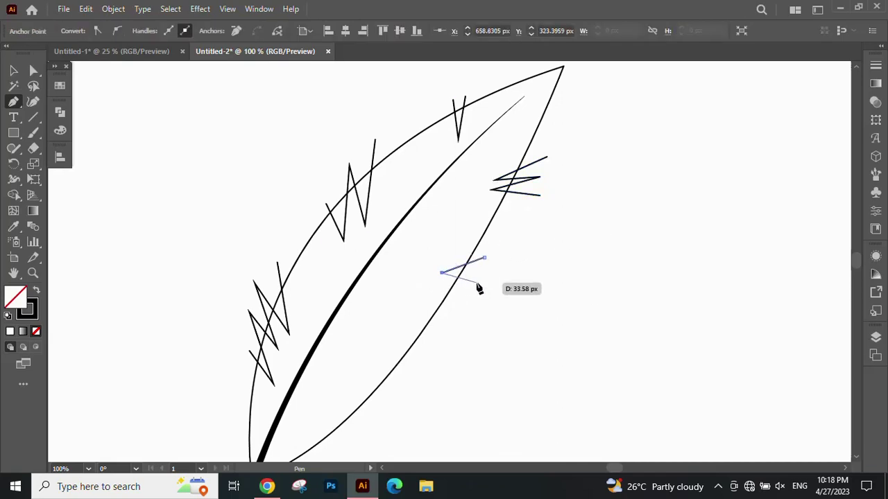
pyautogui.click(476, 283)
pyautogui.click(430, 292)
pyautogui.scroll(-1, 485, 313)
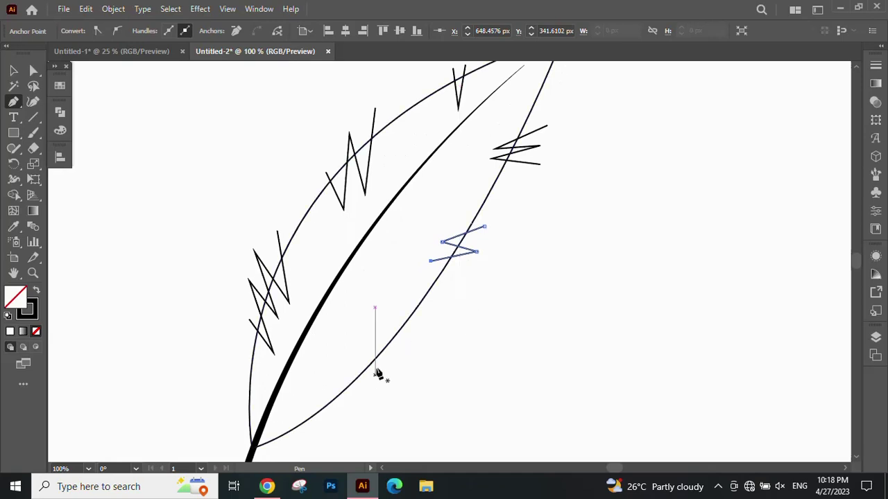
pyautogui.click(358, 348)
pyautogui.click(402, 345)
pyautogui.click(398, 361)
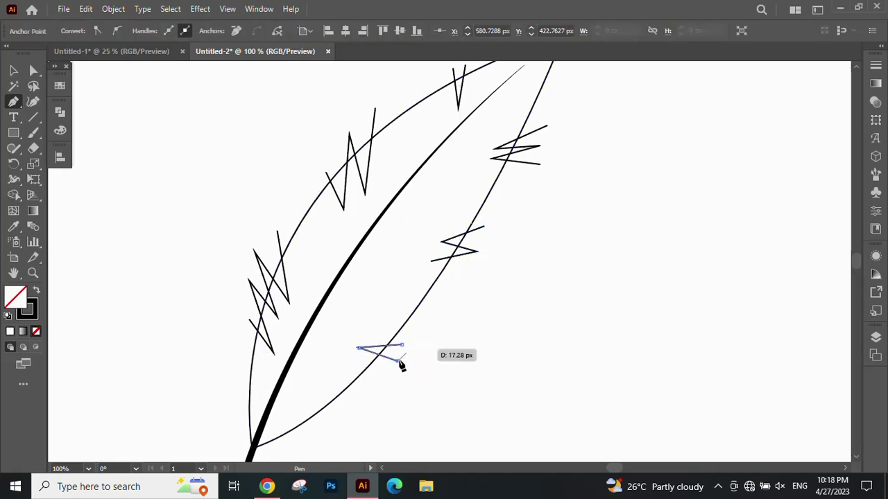
pyautogui.scroll(-1, 452, 289)
pyautogui.click(14, 70)
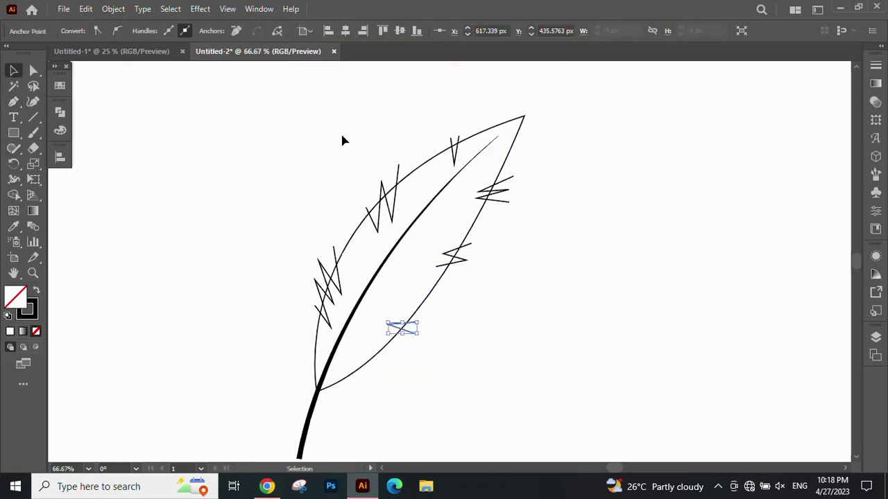
# Select the feather outline and zigzags without the stem and try Shape Builder on them.
pyautogui.hotkey('ctrl', 'a')
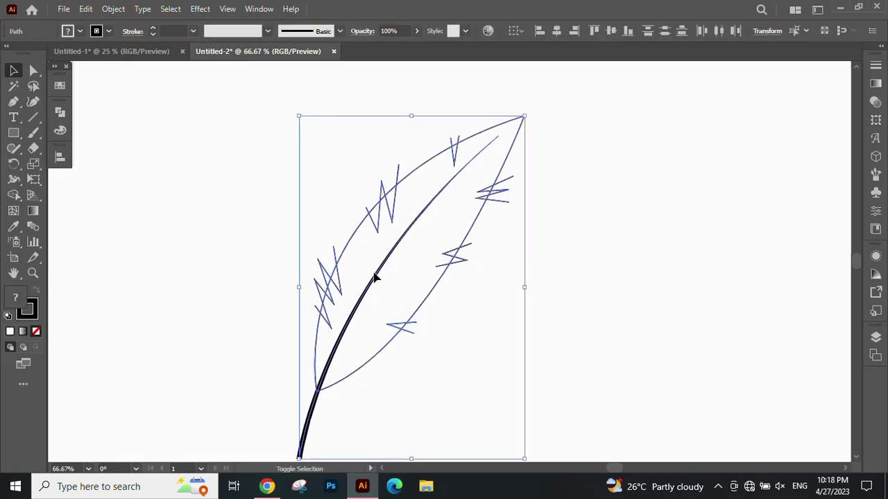
pyautogui.keyDown('shift'); pyautogui.click(374, 277); pyautogui.keyUp('shift')
pyautogui.hotkey('shift', 'm')
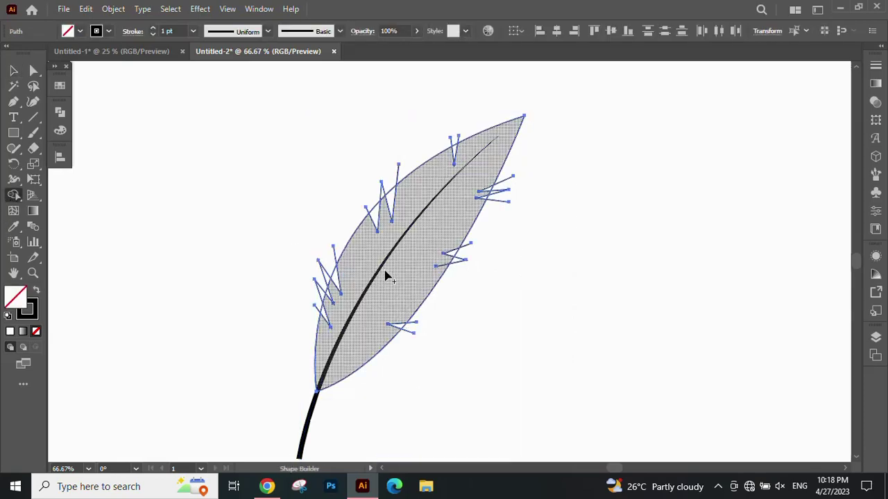
pyautogui.click(391, 277)
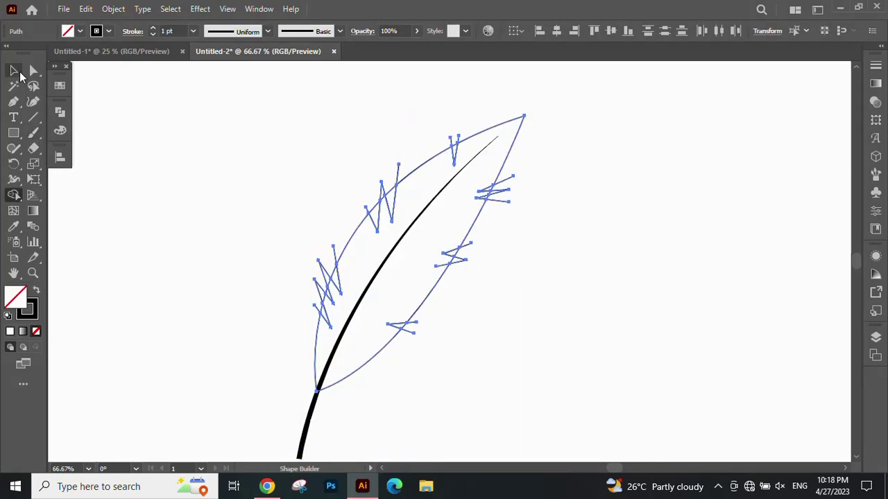
# Reselect the paths so that only the zigzag strokes remain selected.
pyautogui.click(14, 70)
pyautogui.click(627, 312)
pyautogui.click(398, 247)
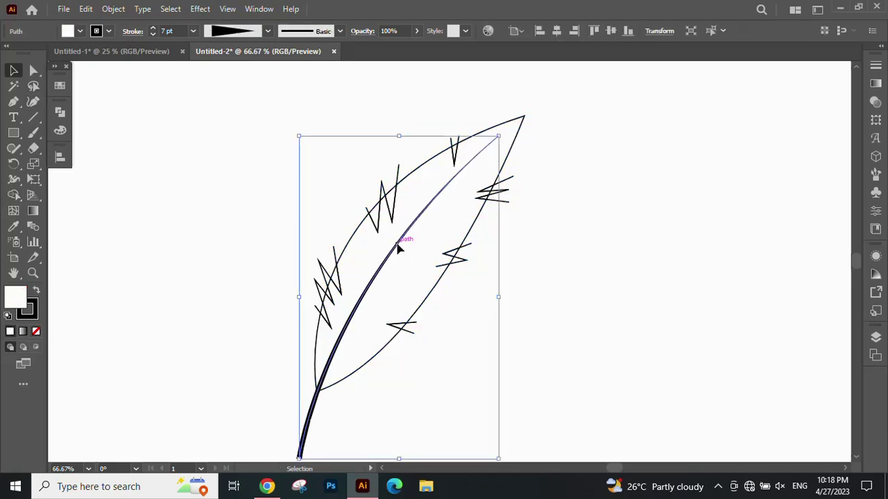
pyautogui.keyDown('shift'); pyautogui.click(492, 130); pyautogui.keyUp('shift')
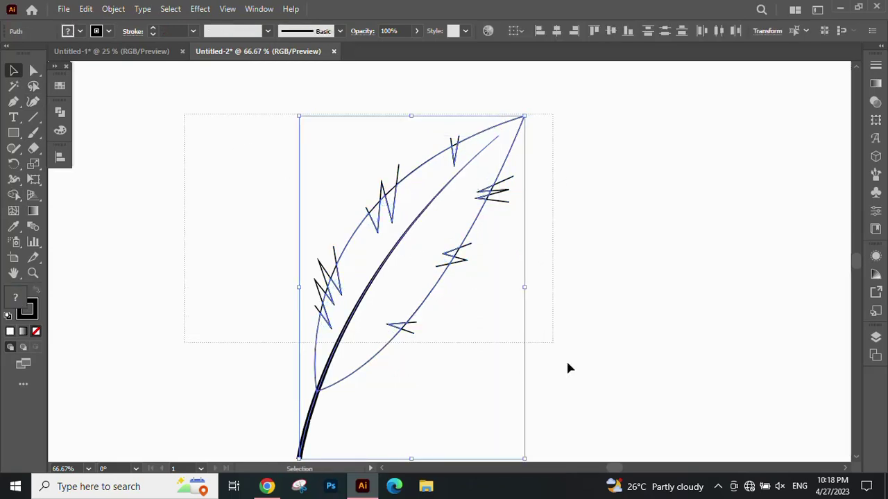
pyautogui.moveTo(567, 363); pyautogui.dragTo(555, 345)
pyautogui.keyDown('shift'); pyautogui.click(501, 160); pyautogui.keyUp('shift')
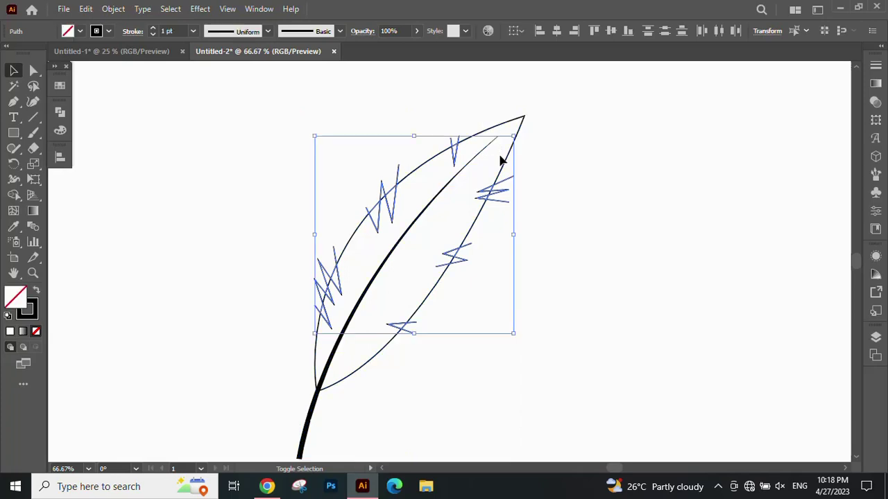
# Draw a curved dividing line from the stem base to the feather tip along the stem.
pyautogui.hotkey('ctrl', '-')
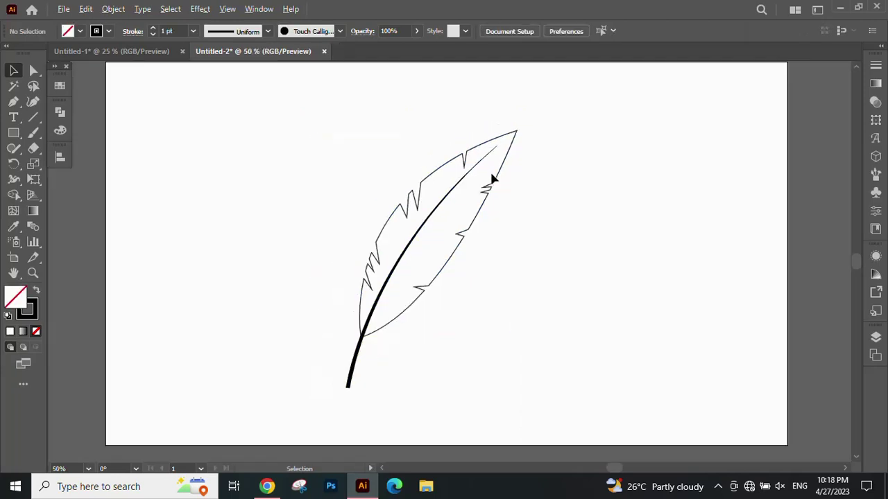
pyautogui.moveTo(600, 233); pyautogui.dragTo(597, 240)
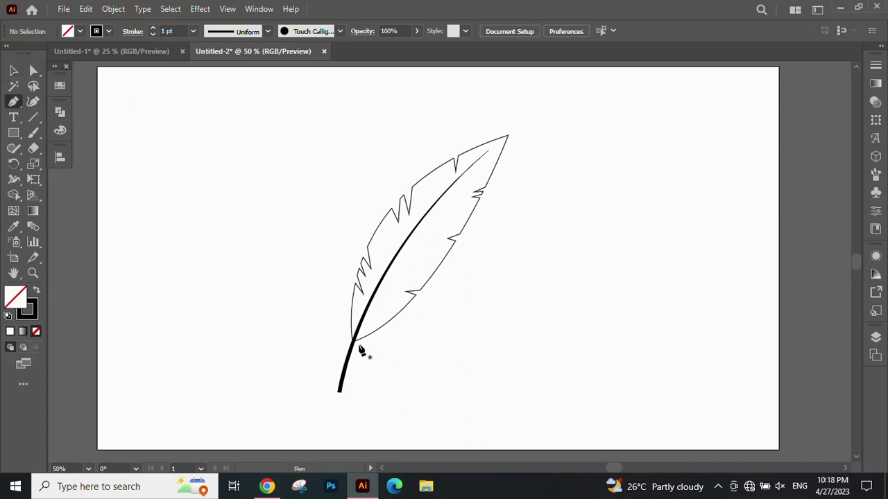
pyautogui.click(354, 340)
pyautogui.click(508, 136)
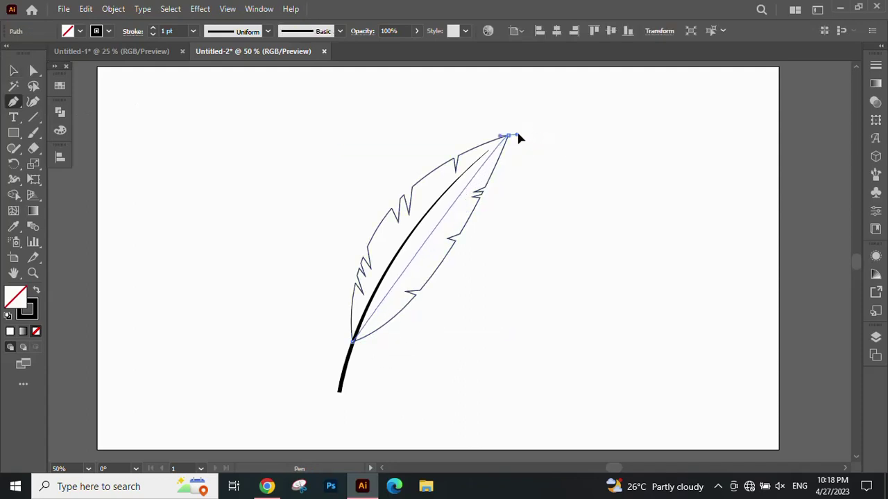
pyautogui.moveTo(520, 139); pyautogui.dragTo(600, 88)
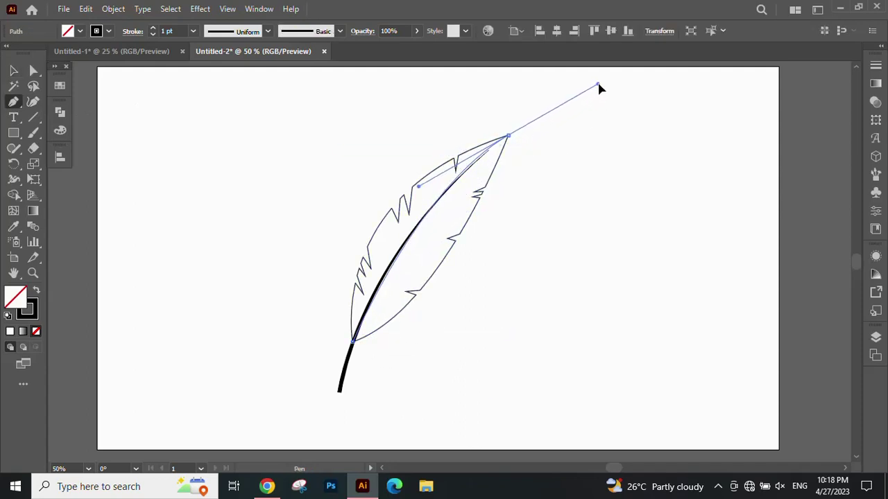
pyautogui.scroll(3, 600, 93)
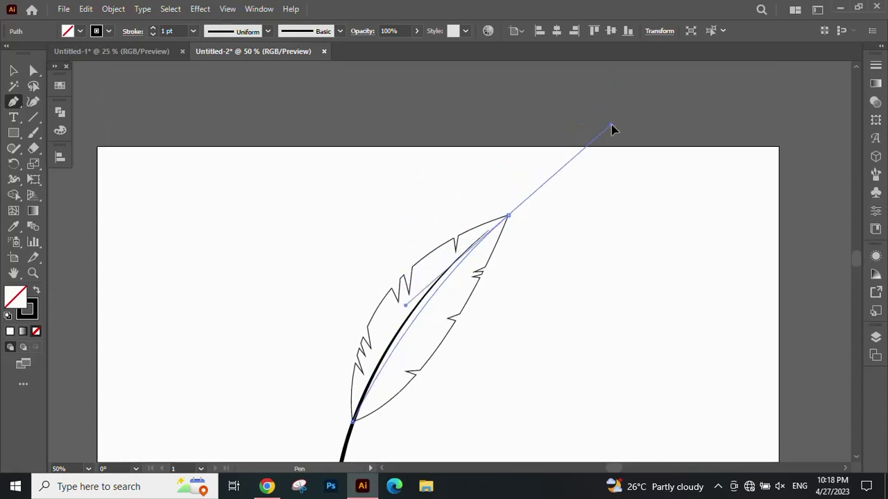
pyautogui.moveTo(601, 84); pyautogui.dragTo(629, 124)
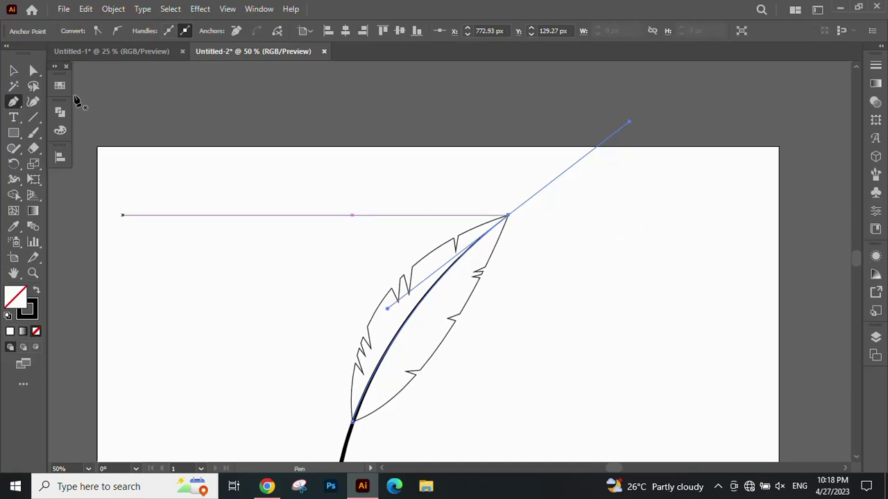
pyautogui.hotkey('ctrl', '=')
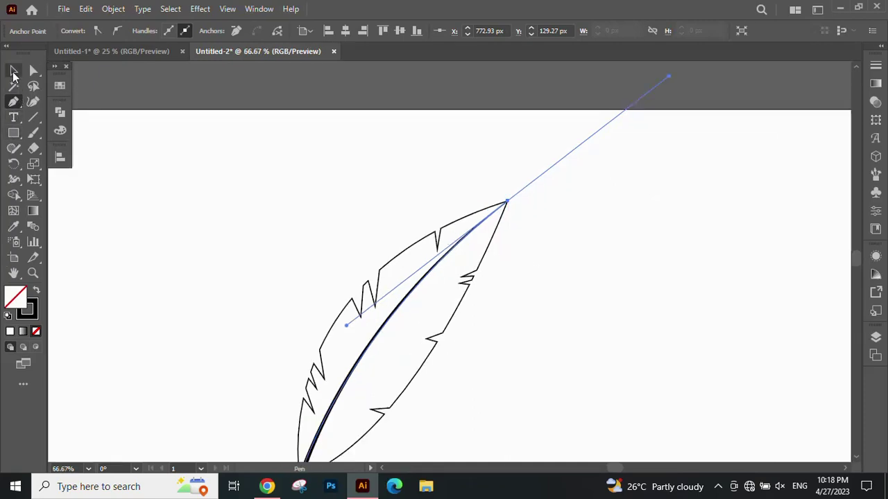
# Zoom in on the feather and get the Shape Builder tool ready.
pyautogui.press('v')
pyautogui.scroll(-3, 466, 248)
pyautogui.scroll(-2, 485, 221)
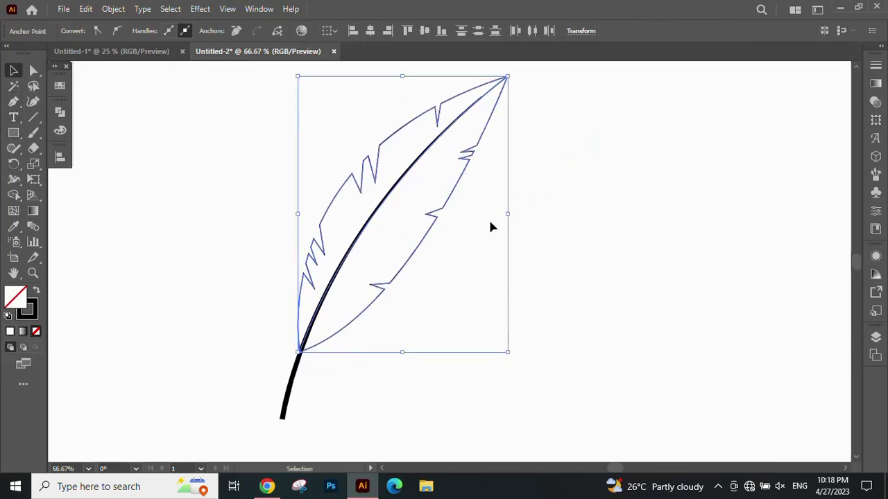
pyautogui.scroll(-1, 513, 227)
pyautogui.scroll(1, 553, 237)
pyautogui.scroll(1, 555, 236)
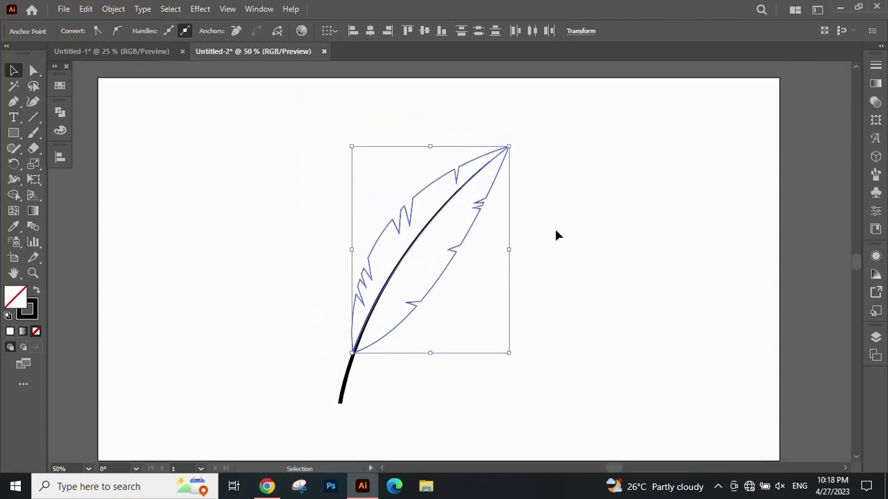
pyautogui.click(14, 195)
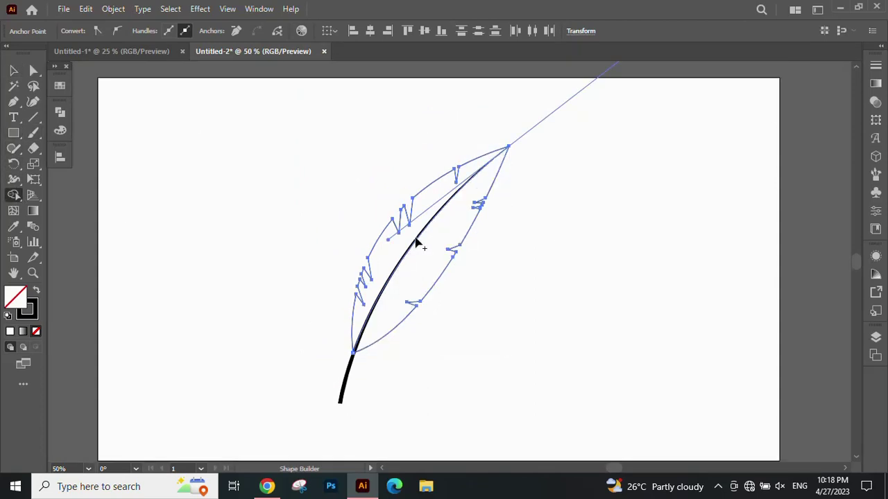
# Fill the feather's left half with a lightened tan from the swatches.
pyautogui.click(14, 70)
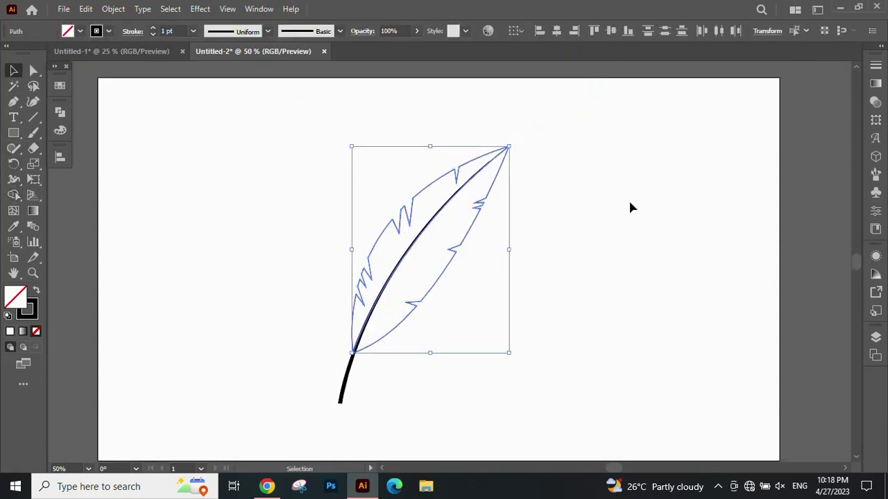
pyautogui.click(628, 198)
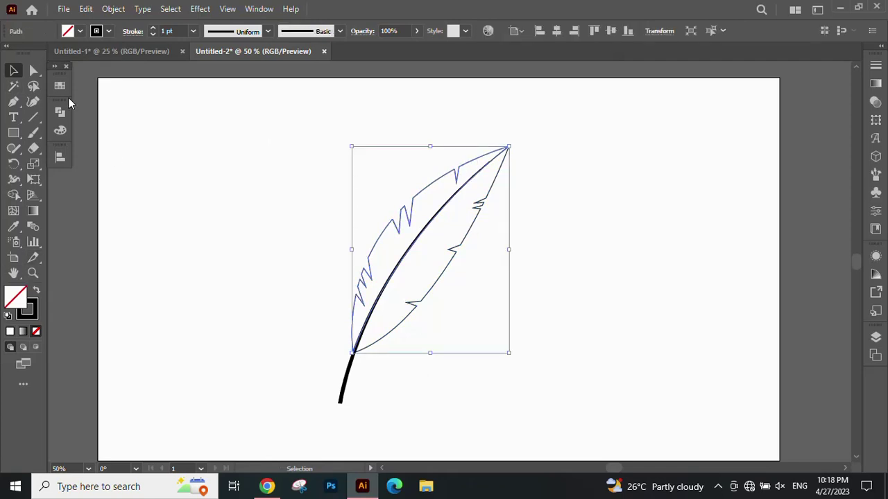
pyautogui.click(60, 85)
pyautogui.click(135, 139)
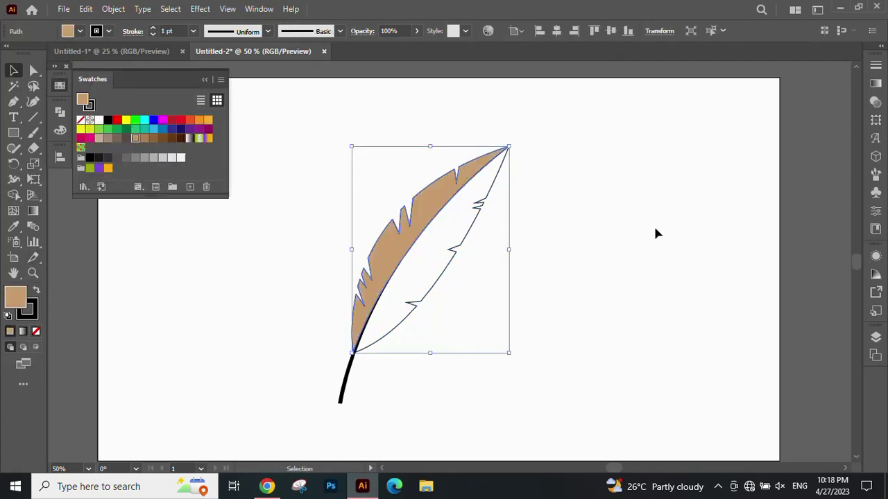
pyautogui.doubleClick(24, 306)
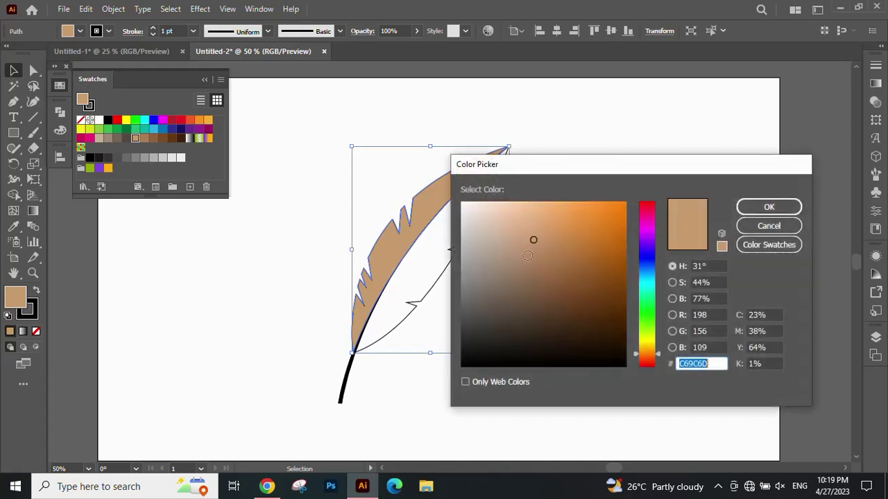
pyautogui.moveTo(531, 239); pyautogui.dragTo(512, 217)
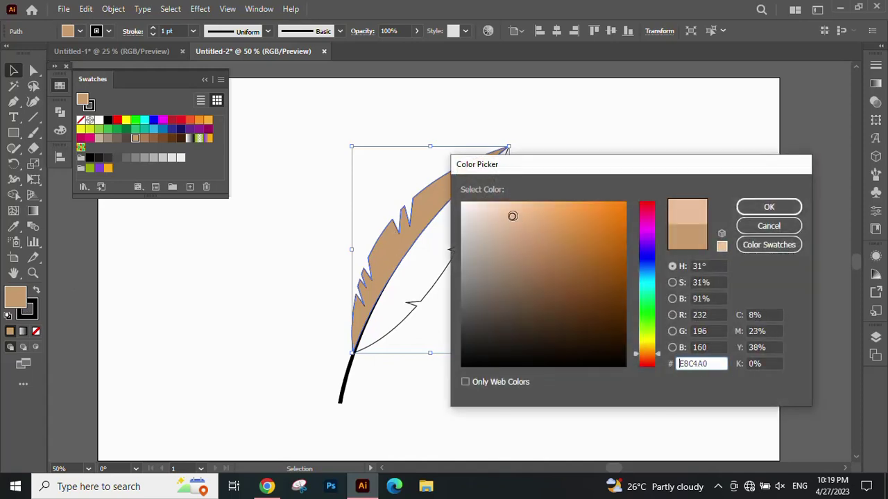
pyautogui.click(769, 207)
# Fill the right half with brown, then change it to tan D6AE85.
pyautogui.click(456, 262)
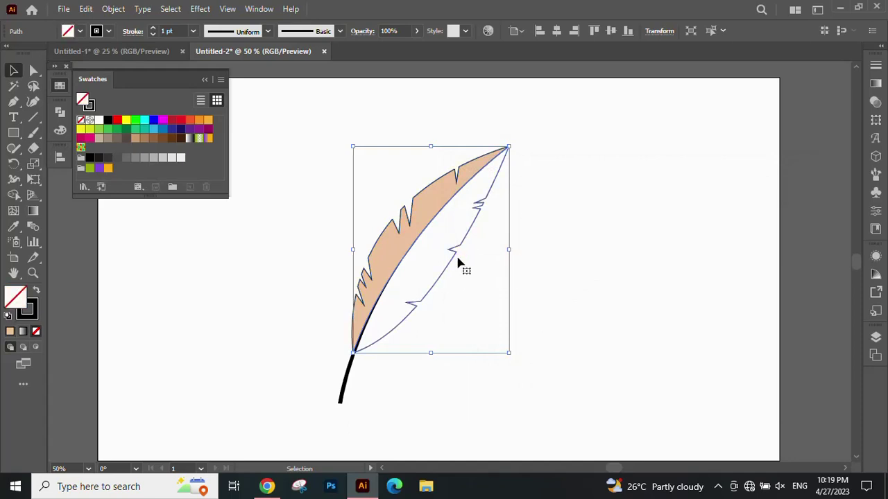
pyautogui.click(135, 138)
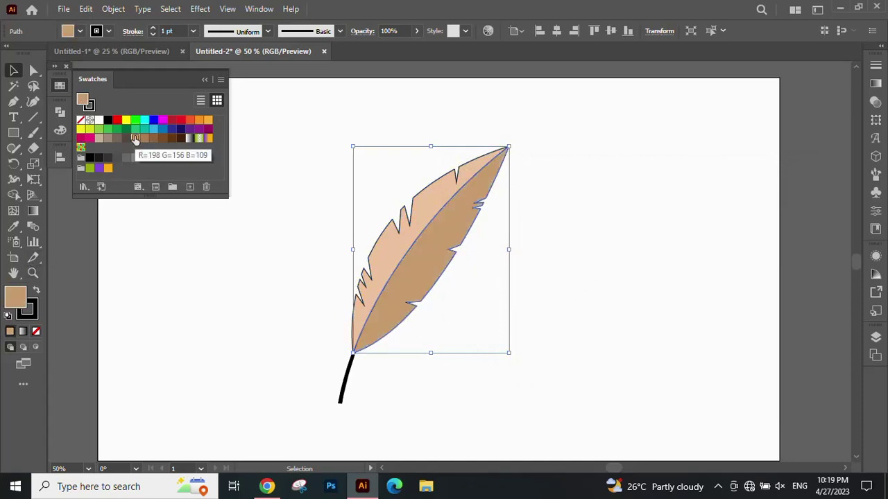
pyautogui.click(547, 281)
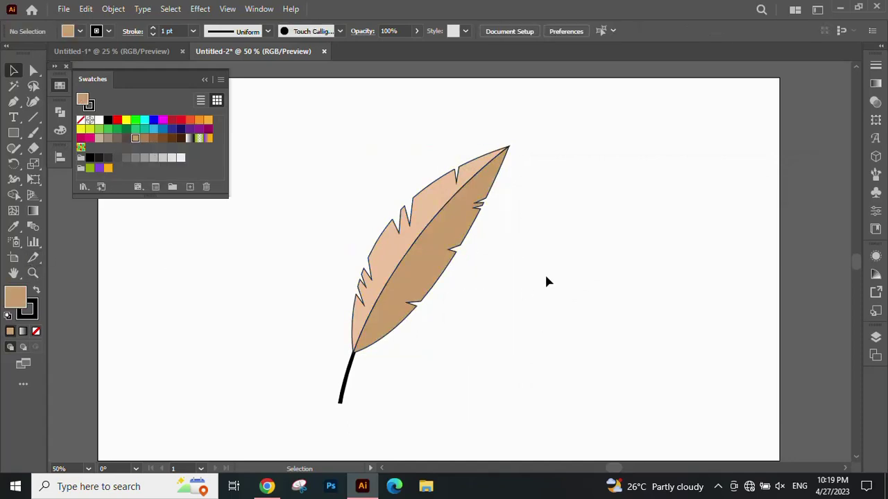
pyautogui.click(428, 264)
pyautogui.doubleClick(19, 304)
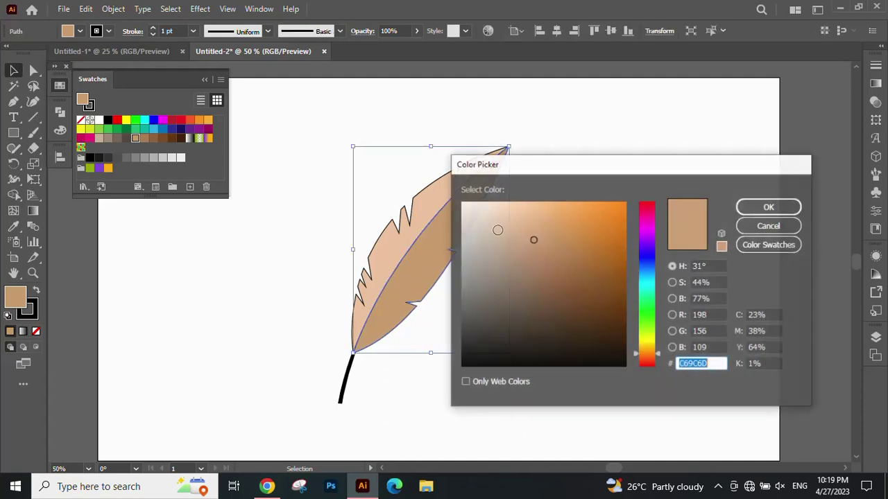
pyautogui.moveTo(530, 226); pyautogui.dragTo(521, 227)
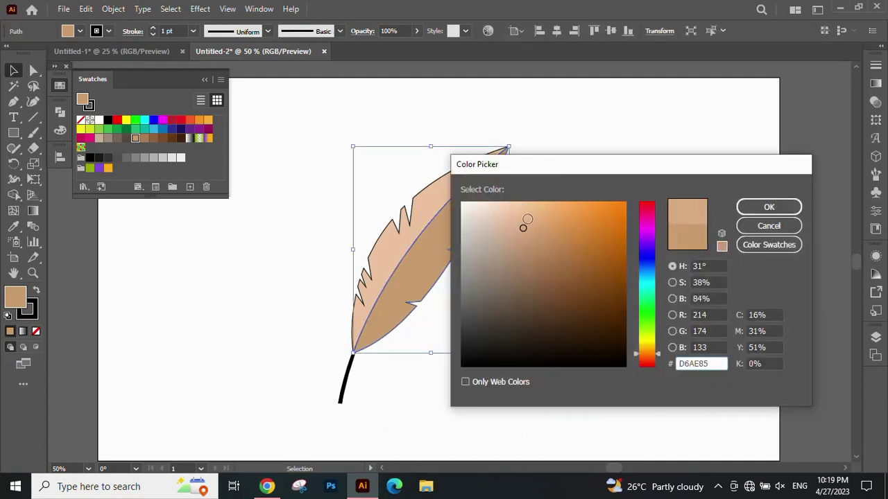
pyautogui.click(762, 207)
pyautogui.click(409, 330)
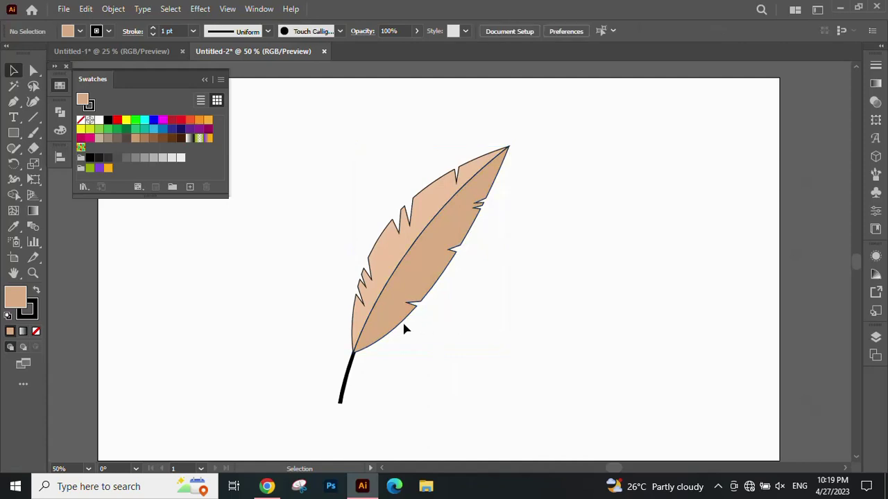
# Bring the stem to the front of the feather and set its fill to none.
pyautogui.rightClick(351, 381)
pyautogui.moveTo(392, 309)
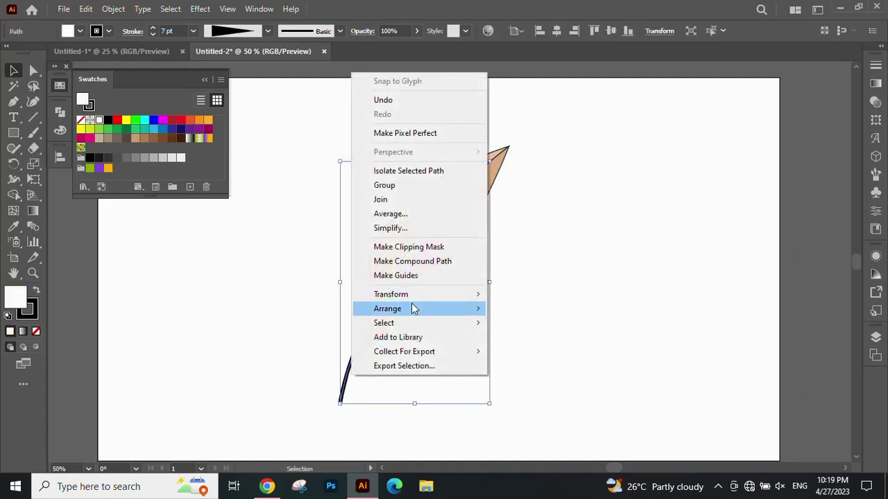
pyautogui.click(529, 310)
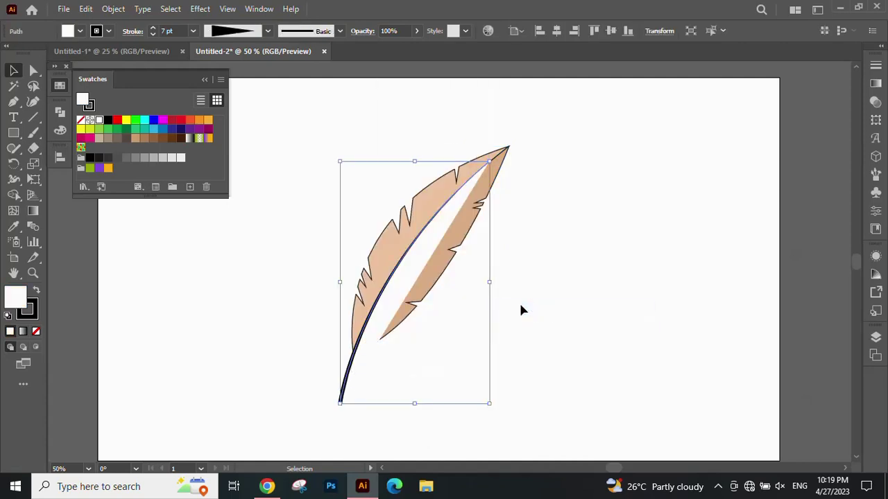
pyautogui.click(366, 327)
pyautogui.click(37, 331)
pyautogui.click(497, 331)
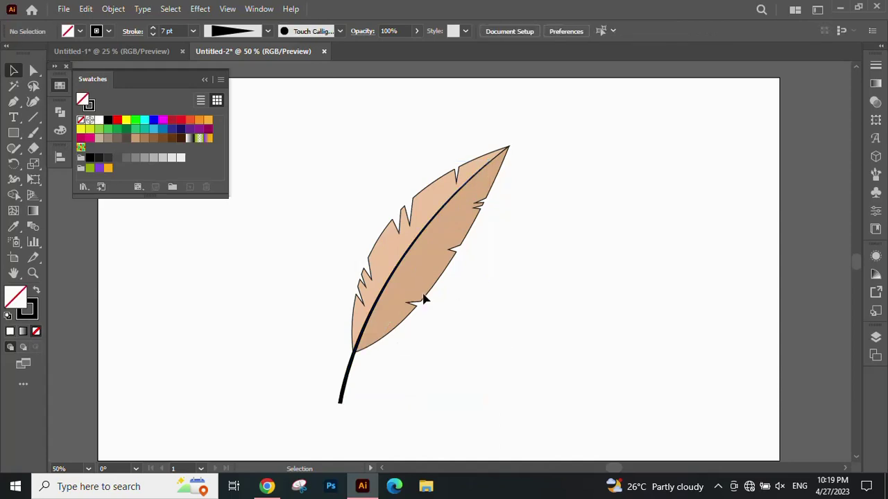
# Thicken the stem's stroke weight from 7 pt to 10 pt.
pyautogui.click(360, 320)
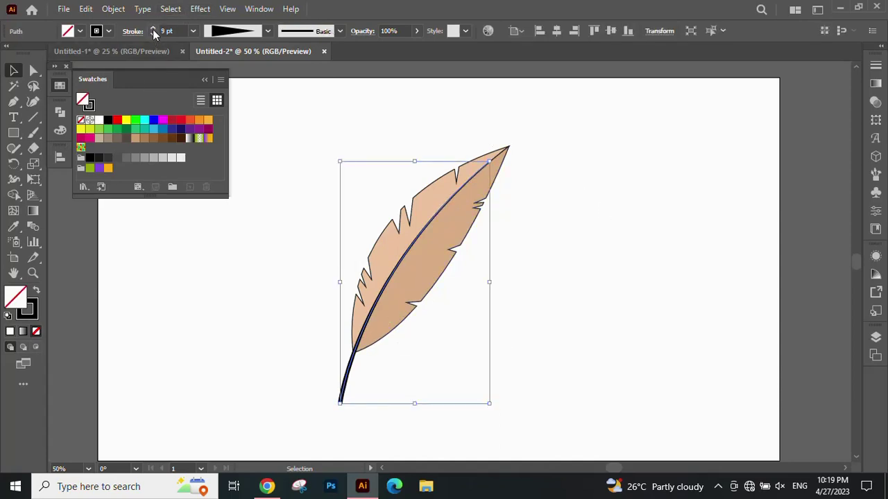
pyautogui.click(153, 31)
pyautogui.click(152, 31)
pyautogui.click(624, 277)
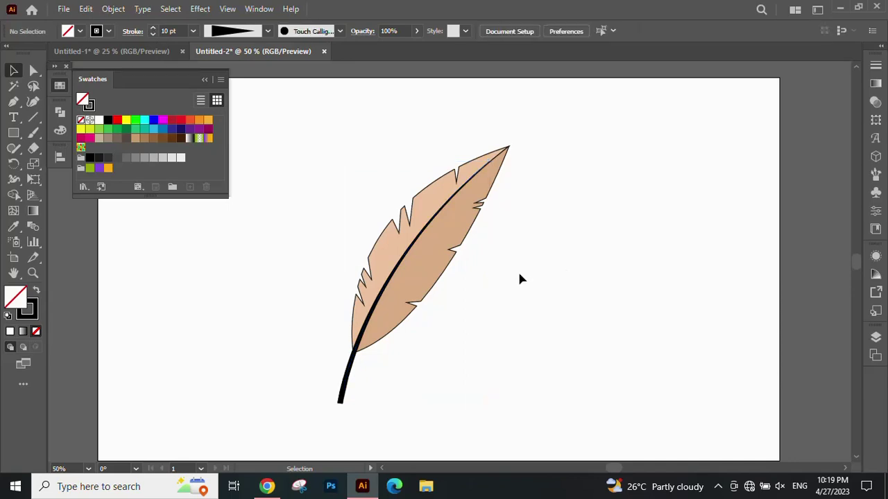
pyautogui.moveTo(522, 279); pyautogui.dragTo(522, 264)
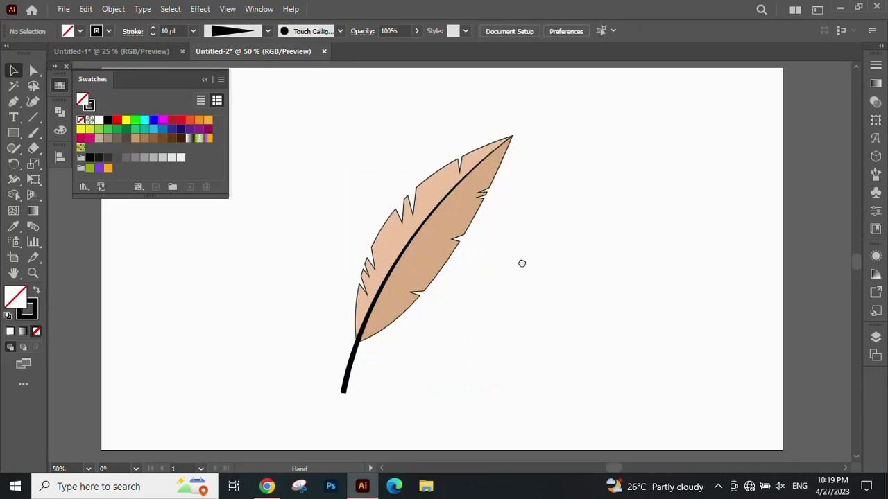
pyautogui.click(204, 81)
pyautogui.scroll(1, 387, 362)
pyautogui.click(338, 373)
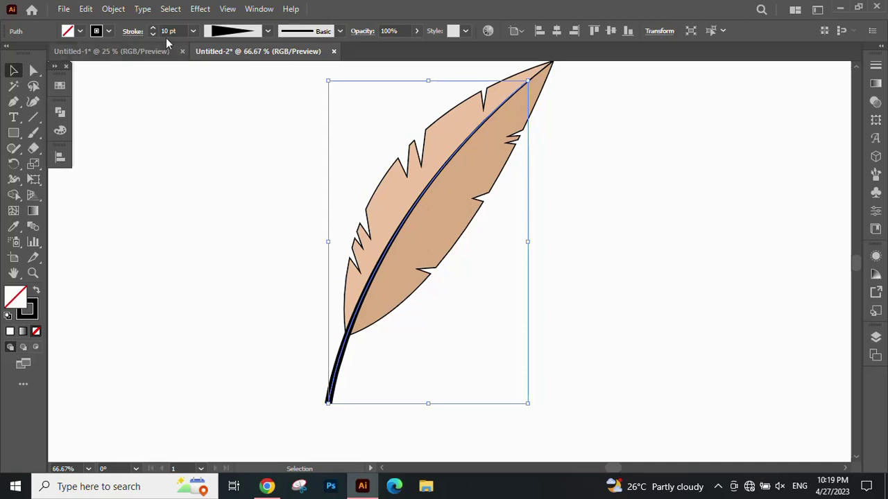
# Expand the stem's appearance so its stroke becomes a solid filled shape.
pyautogui.click(113, 8)
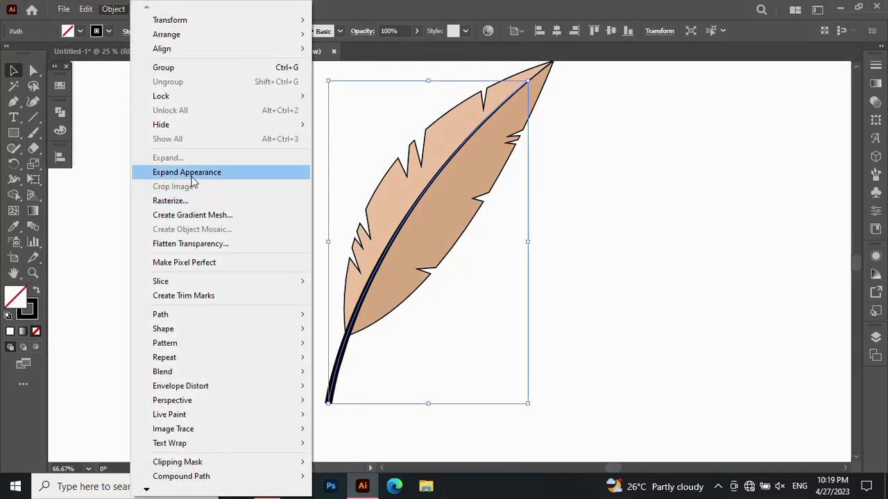
pyautogui.click(193, 173)
pyautogui.click(399, 201)
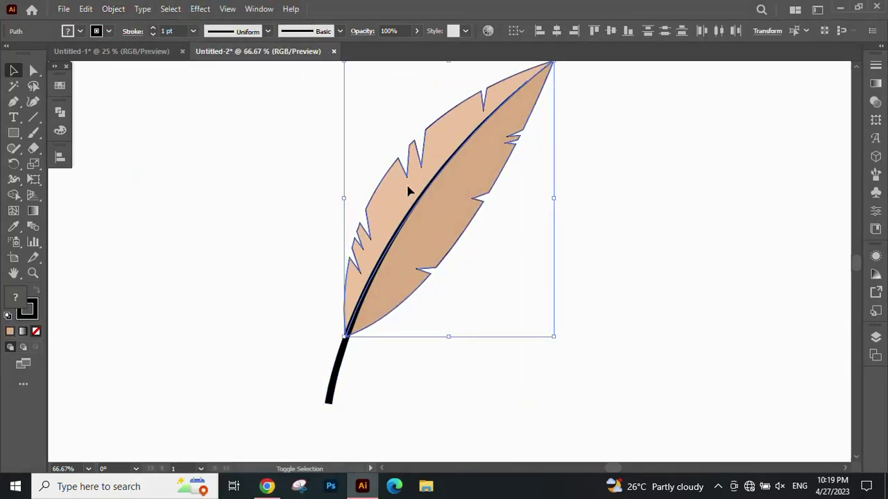
pyautogui.hotkey('ctrl', '0')
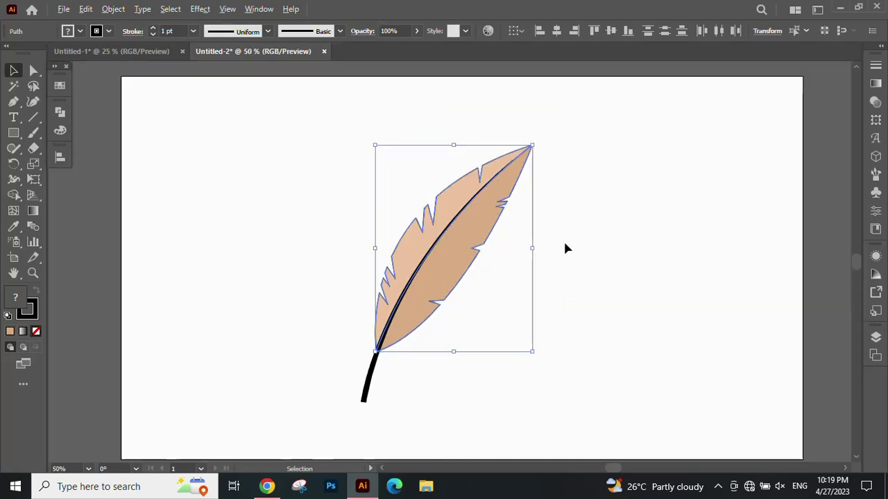
# Select the feather's paths and nudge the feather slightly to the right.
pyautogui.scroll(1, 565, 249)
pyautogui.moveTo(562, 224); pyautogui.dragTo(561, 192)
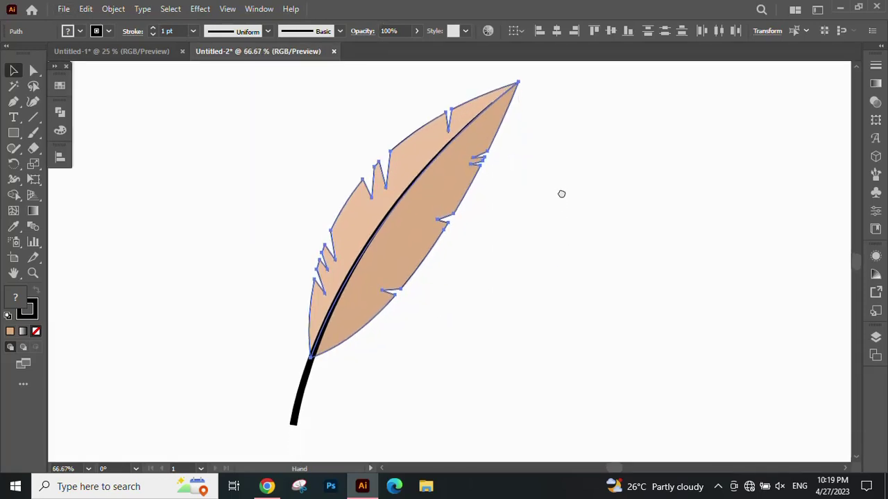
pyautogui.hotkey('ctrl', '-')
pyautogui.click(575, 200)
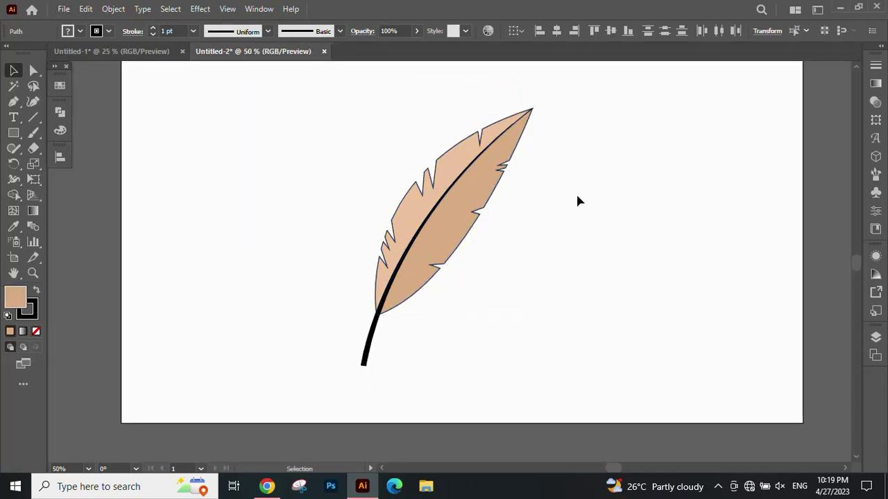
pyautogui.moveTo(325, 185); pyautogui.dragTo(493, 307)
pyautogui.moveTo(522, 266); pyautogui.dragTo(511, 302)
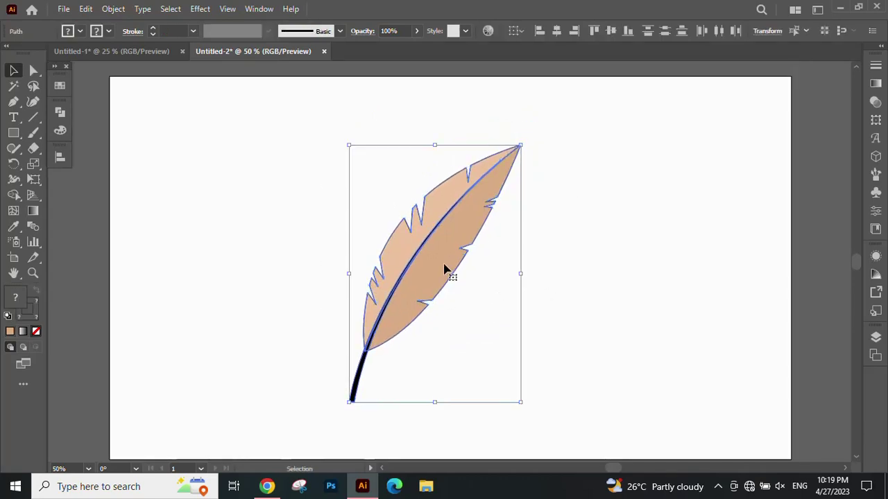
pyautogui.moveTo(447, 271); pyautogui.dragTo(457, 241)
# Expand the feather body into plain shapes via Object > Expand.
pyautogui.click(515, 237)
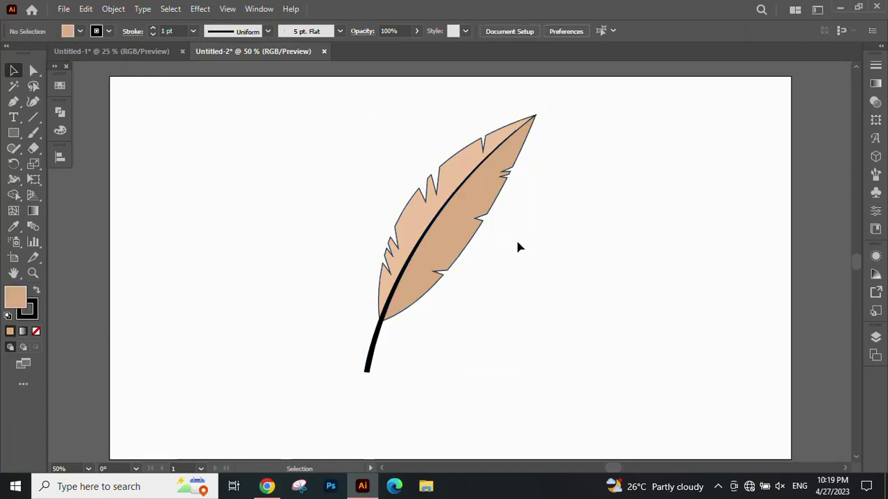
pyautogui.click(432, 184)
pyautogui.click(113, 9)
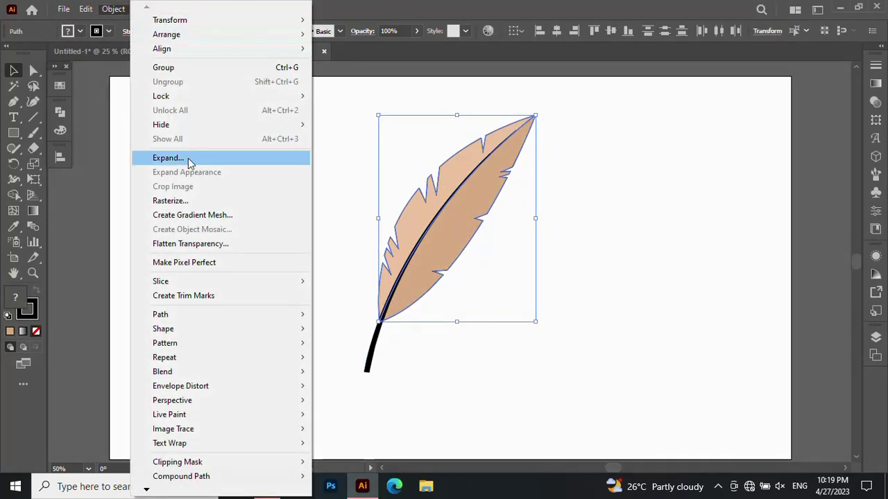
pyautogui.click(188, 163)
pyautogui.click(412, 313)
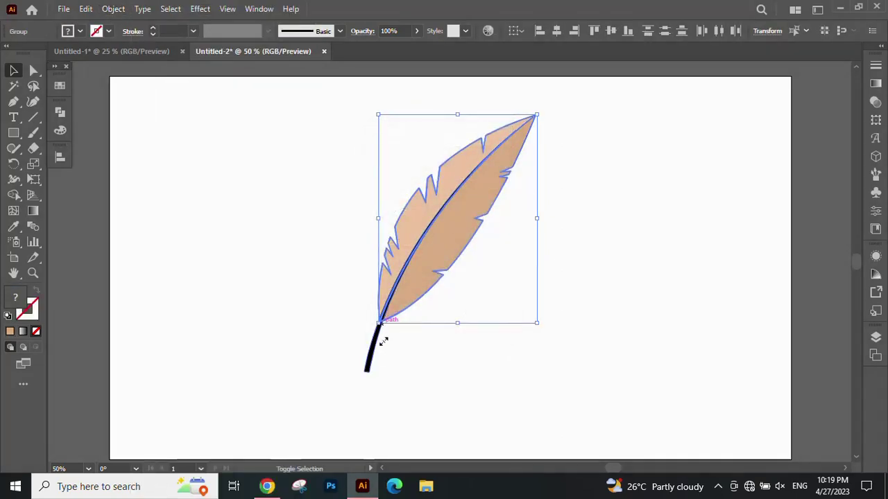
# Scale the whole feather down to about 274 × 409 px and move it up-right.
pyautogui.keyDown('shift'); pyautogui.click(377, 341); pyautogui.keyUp('shift')
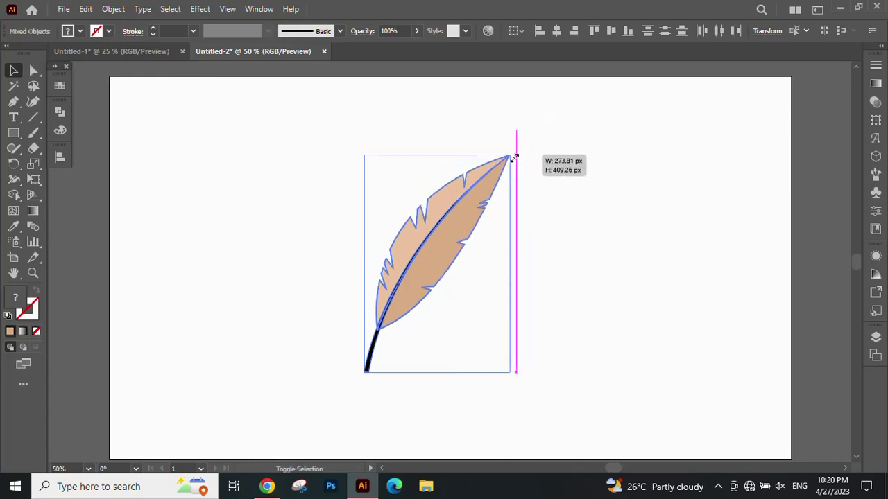
pyautogui.moveTo(539, 113); pyautogui.dragTo(500, 170)
pyautogui.moveTo(423, 247); pyautogui.dragTo(450, 220)
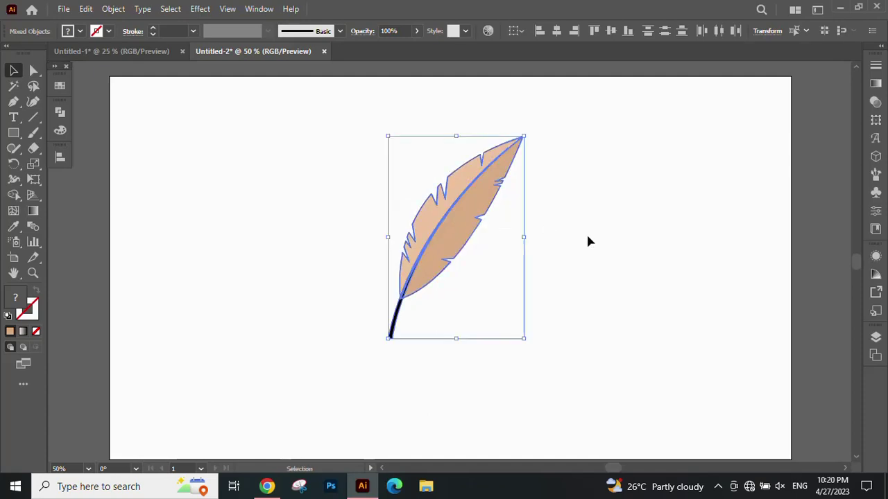
# Deselect the feather and pick the Paintbrush tool with a round brush.
pyautogui.click(572, 233)
pyautogui.click(33, 132)
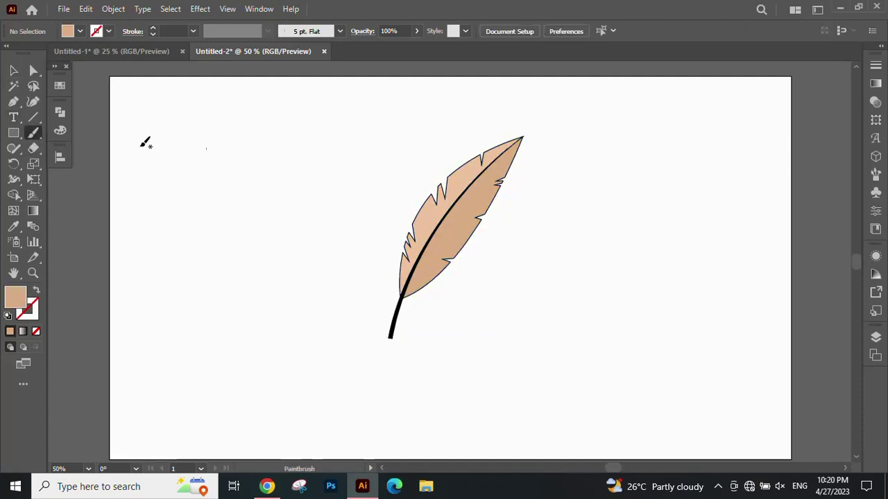
pyautogui.click(341, 32)
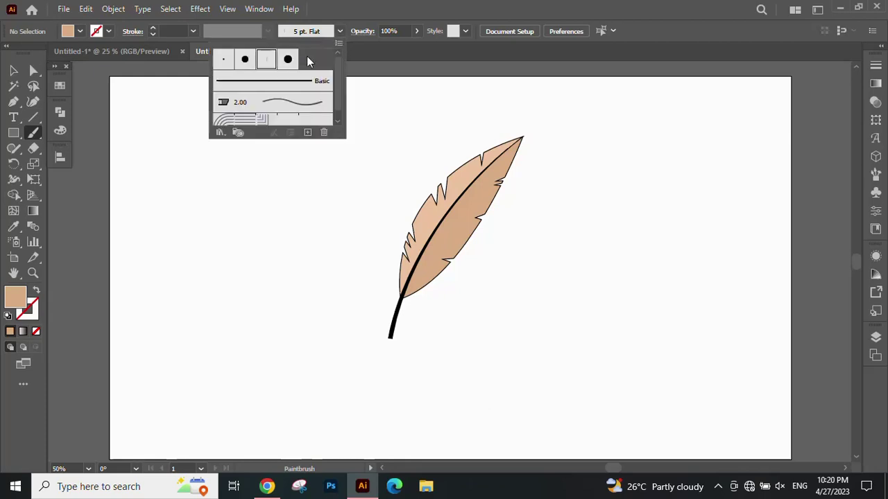
pyautogui.click(263, 81)
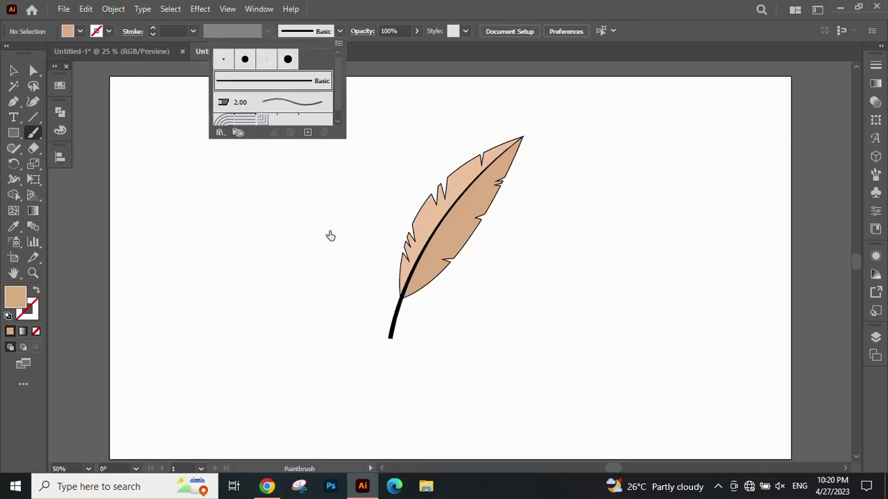
pyautogui.click(400, 349)
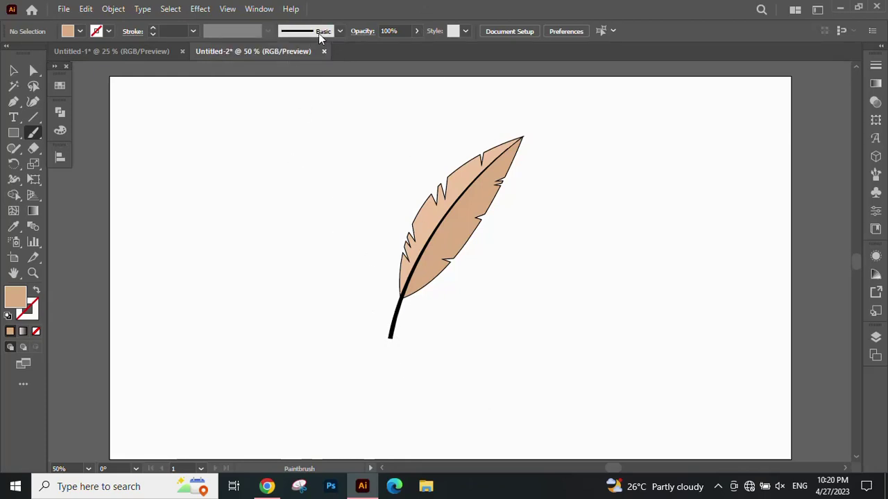
pyautogui.click(340, 32)
pyautogui.click(243, 68)
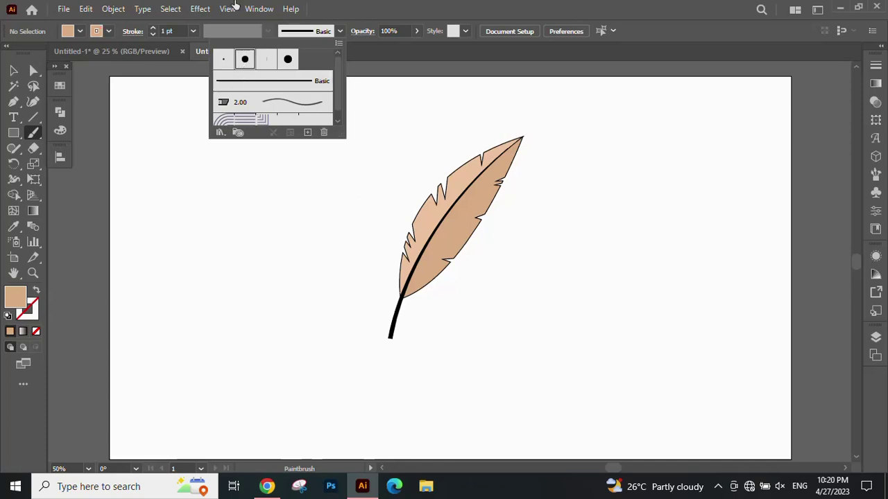
pyautogui.press('Escape')
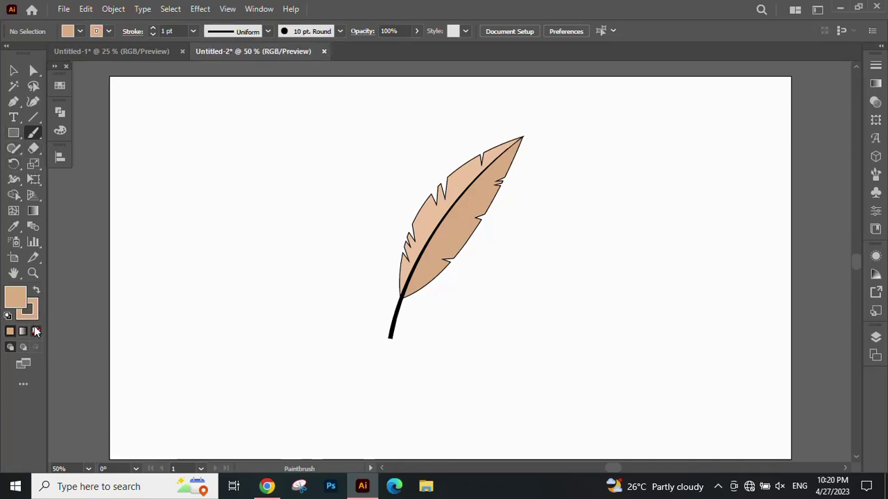
# Set no fill and a black stroke, then paint the wavy line rightward from the stem.
pyautogui.click(37, 331)
pyautogui.click(89, 126)
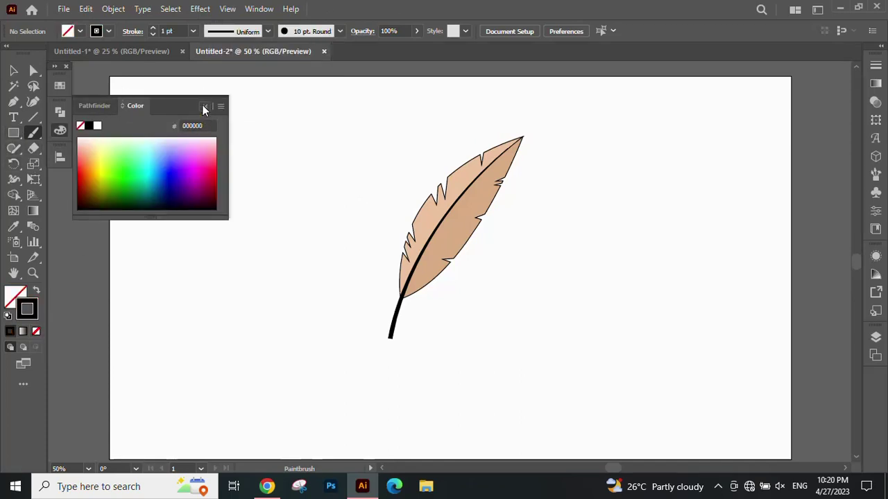
pyautogui.click(204, 106)
pyautogui.scroll(-1, 397, 321)
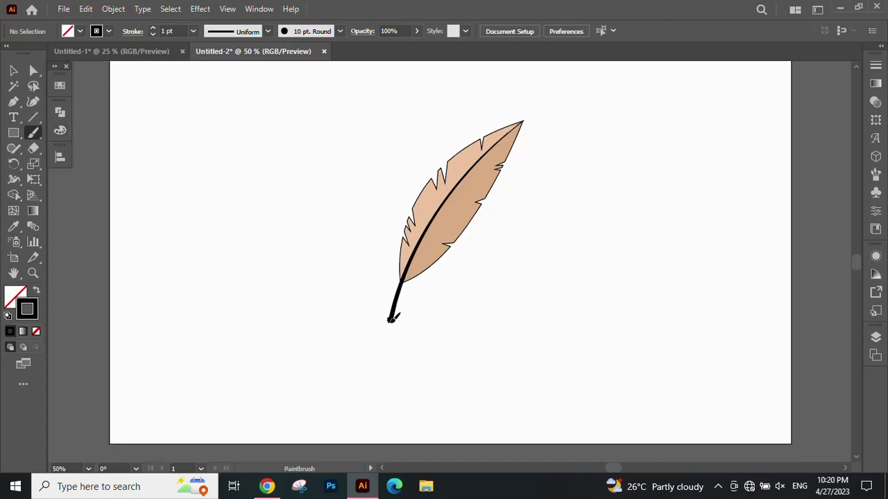
pyautogui.hotkey('ctrl', 'z')
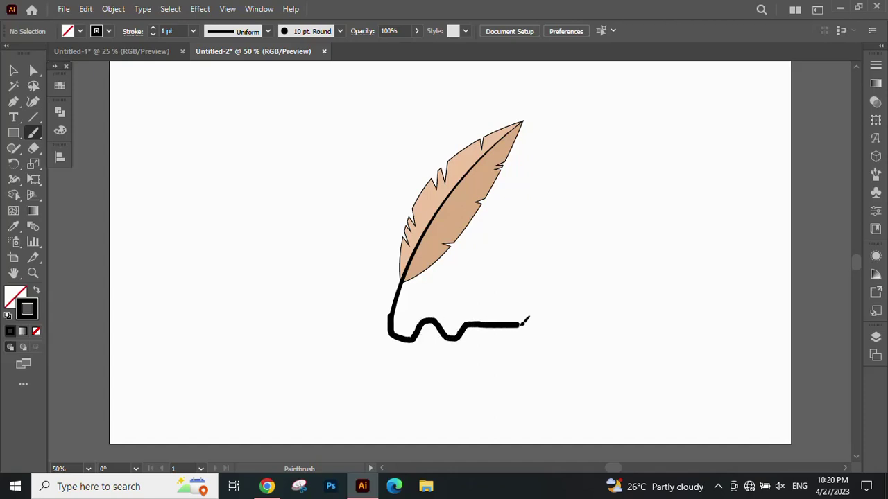
pyautogui.moveTo(523, 322); pyautogui.dragTo(529, 325)
# Give the wavy ink line the Basic brush, an 8 pt stroke and a tapered width profile.
pyautogui.press('v')
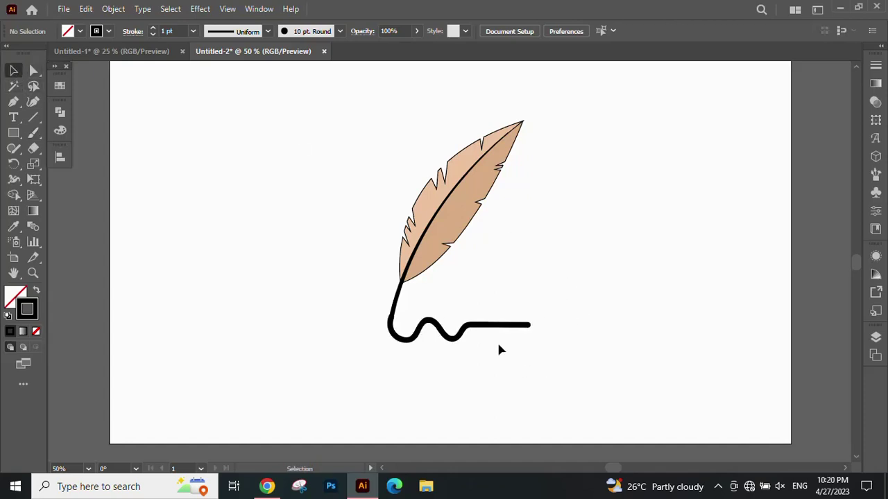
pyautogui.click(501, 327)
pyautogui.click(340, 31)
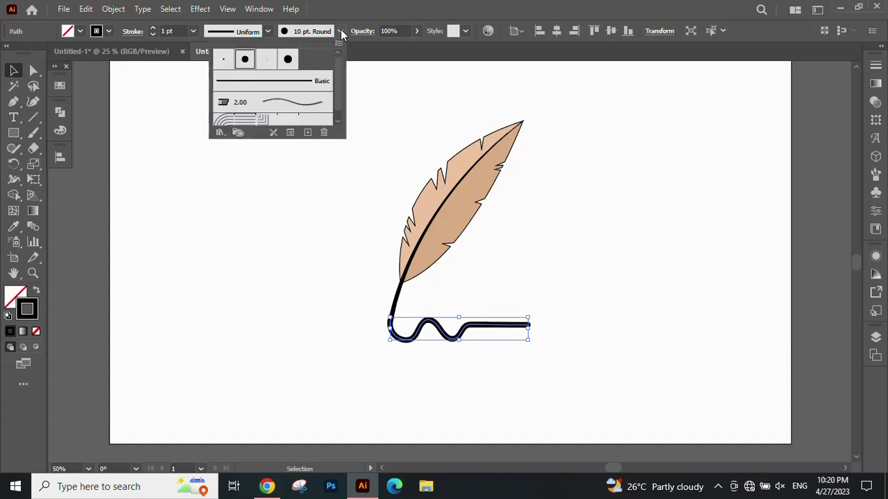
pyautogui.click(276, 82)
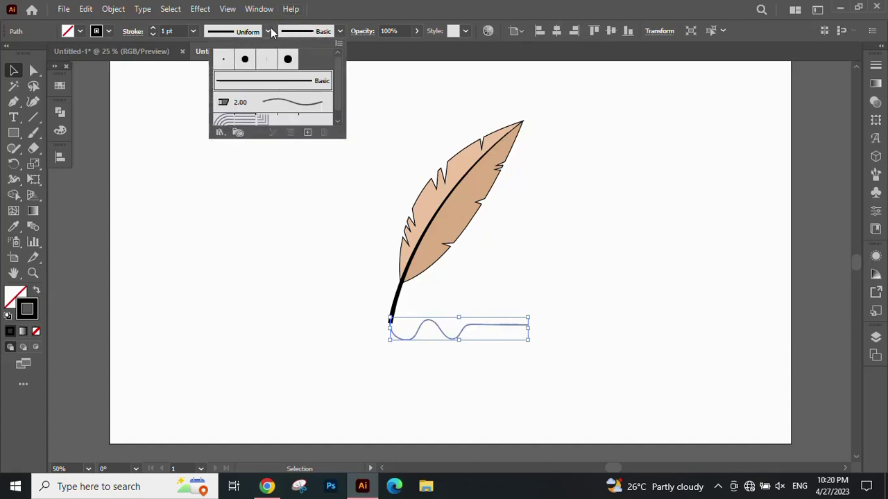
pyautogui.click(154, 27)
pyautogui.click(153, 27)
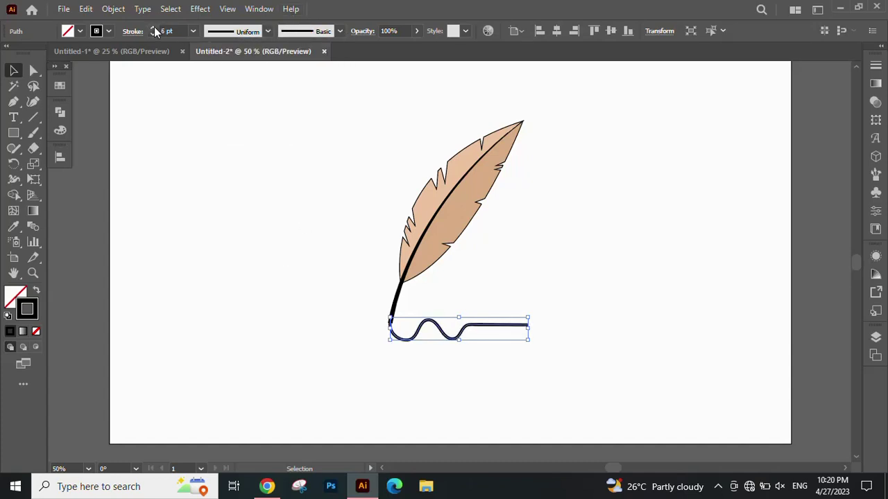
pyautogui.click(154, 28)
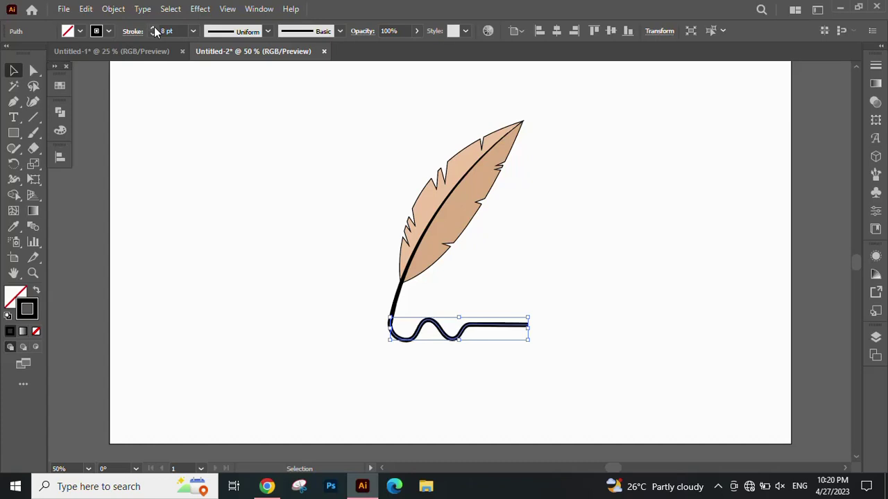
pyautogui.click(268, 31)
pyautogui.click(234, 140)
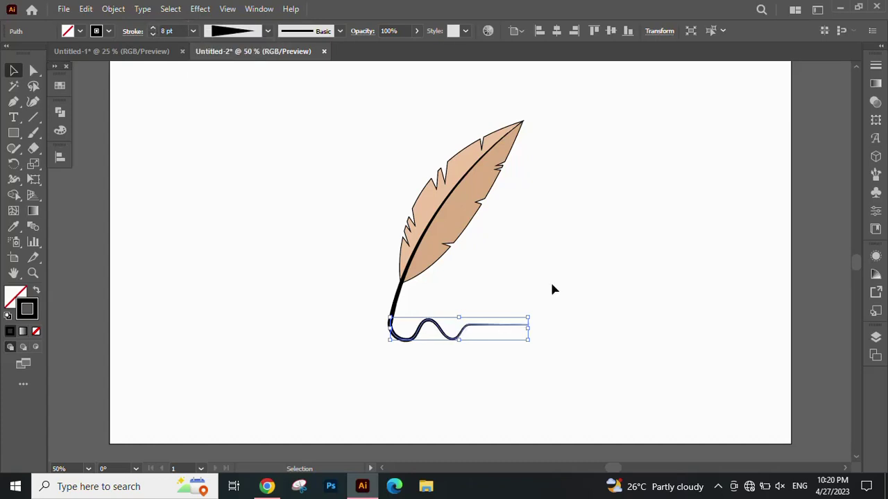
pyautogui.click(523, 388)
pyautogui.scroll(1, 488, 366)
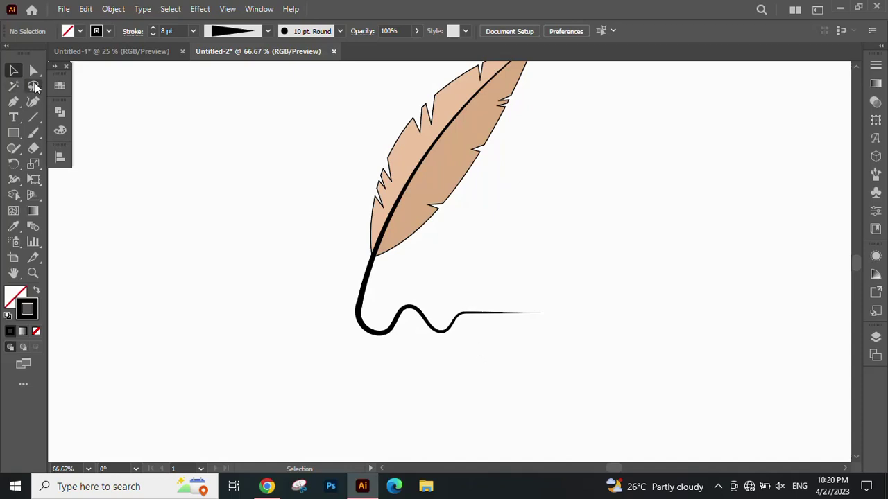
# Expand the ink line's appearance into a filled black shape with Object > Expand Appearance.
pyautogui.scroll(3, 377, 337)
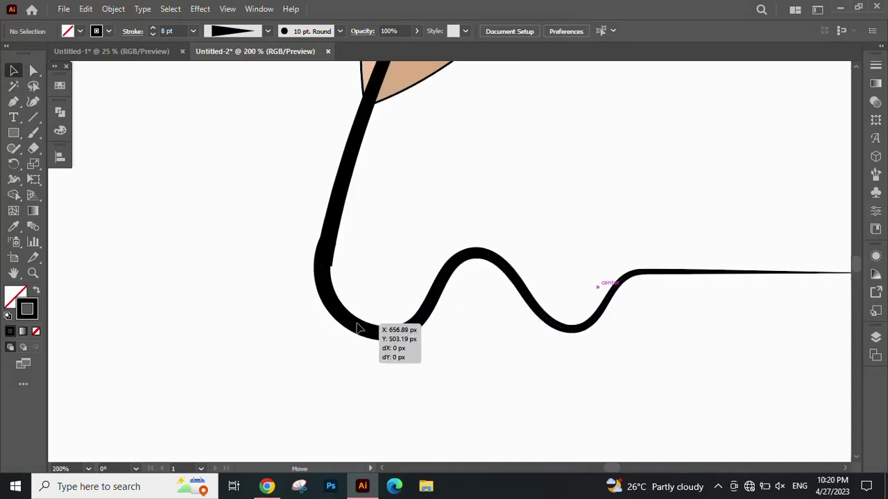
pyautogui.moveTo(355, 332); pyautogui.dragTo(355, 337)
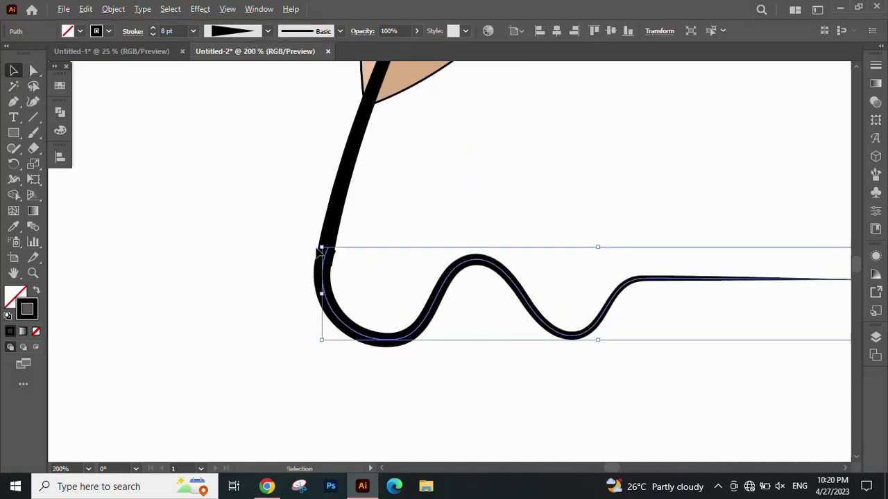
pyautogui.scroll(3, 339, 308)
pyautogui.rightClick(339, 308)
pyautogui.click(115, 9)
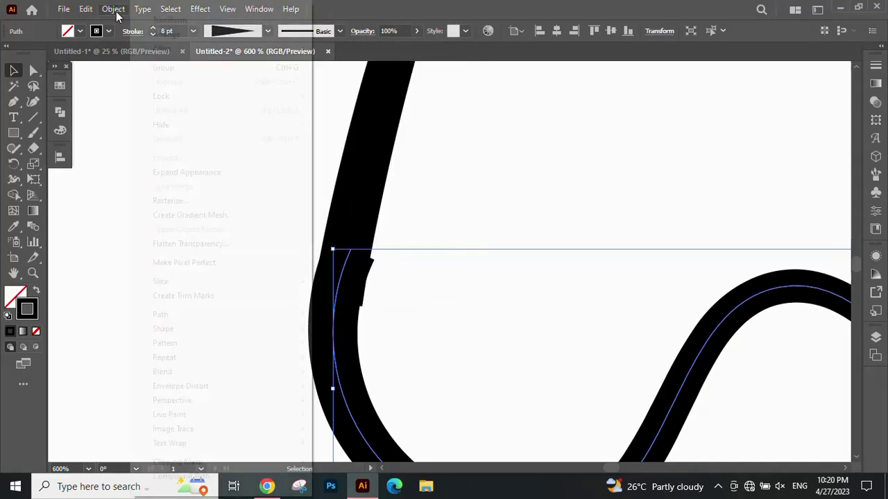
pyautogui.click(167, 172)
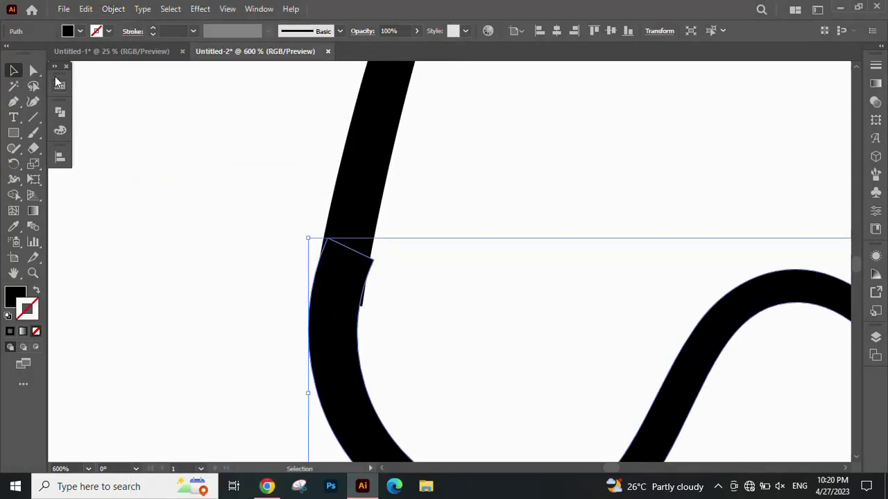
# Drag the junction anchors and handles along the stem to smooth the kinked bend.
pyautogui.press('a')
pyautogui.moveTo(371, 275)
pyautogui.mouseDown()
pyautogui.moveTo(362, 310)
pyautogui.moveTo(408, 158)
pyautogui.moveTo(392, 152)
pyautogui.mouseUp()
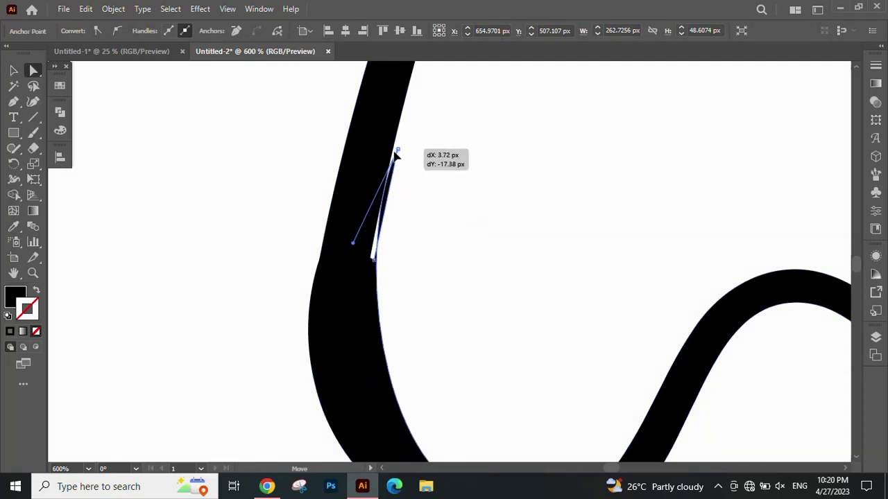
pyautogui.moveTo(377, 263); pyautogui.dragTo(370, 227)
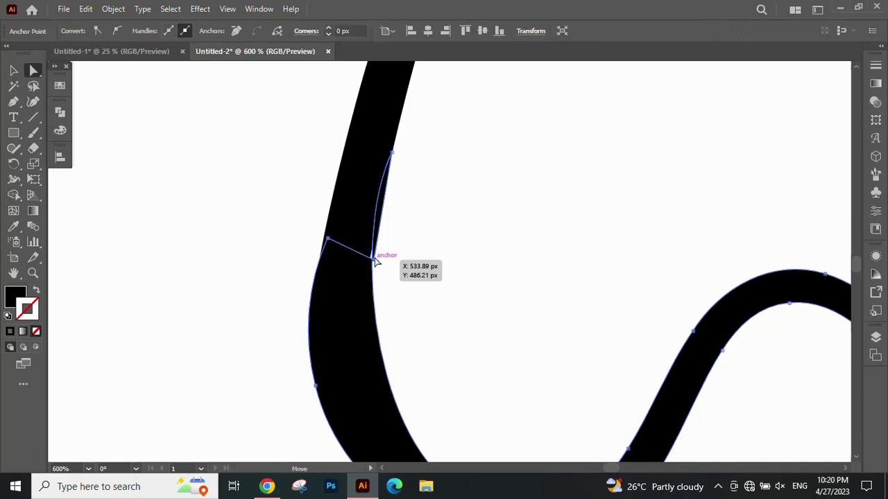
pyautogui.click(327, 239)
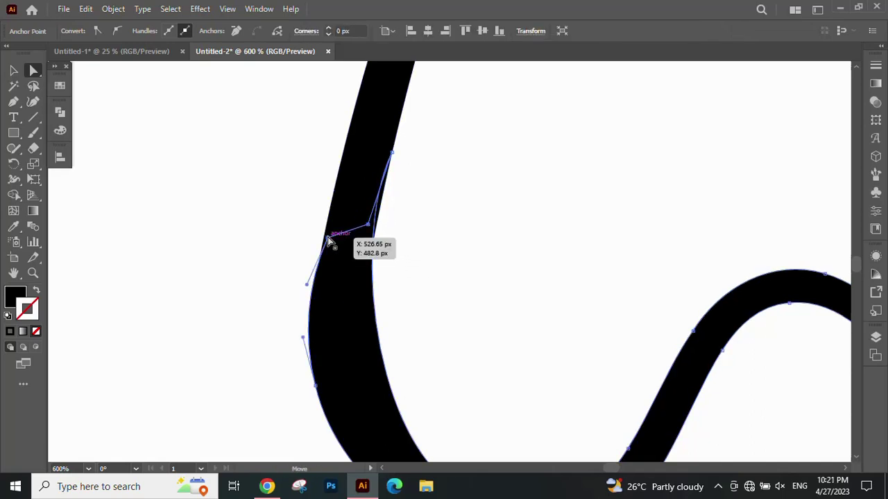
pyautogui.moveTo(308, 285); pyautogui.dragTo(319, 242)
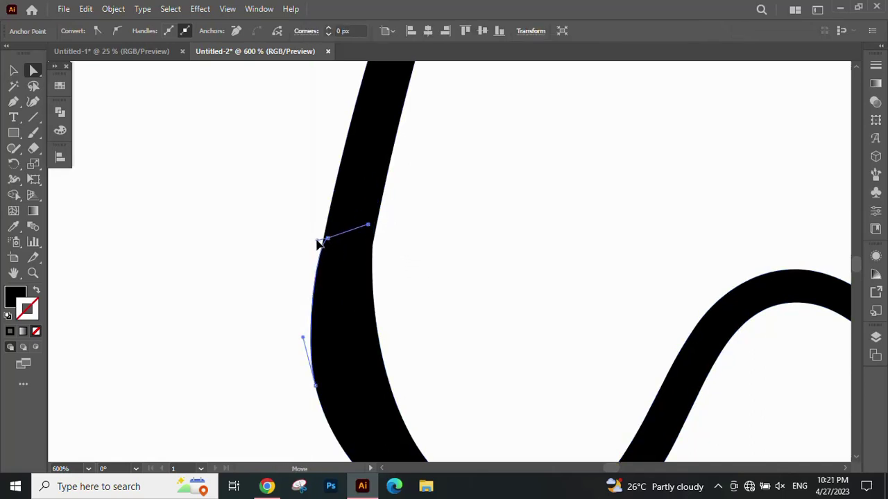
pyautogui.click(377, 262)
# Adjust the lower direction handle to smooth the inner curve at the junction.
pyautogui.click(420, 270)
pyautogui.scroll(-2, 421, 270)
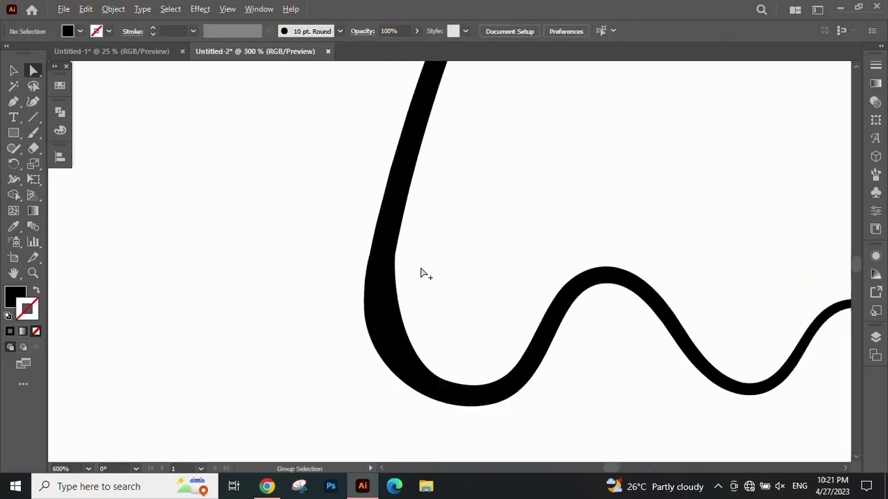
pyautogui.scroll(-2, 456, 265)
pyautogui.scroll(4, 401, 297)
pyautogui.keyDown('ctrl'); pyautogui.click(385, 299); pyautogui.keyUp('ctrl')
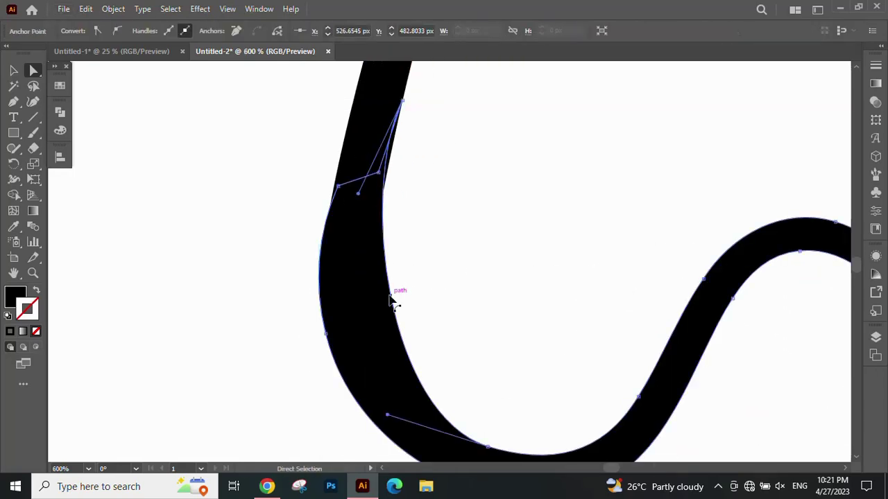
pyautogui.moveTo(388, 417)
pyautogui.mouseDown()
pyautogui.moveTo(358, 404)
pyautogui.moveTo(354, 375)
pyautogui.moveTo(349, 394)
pyautogui.mouseUp()
# Drag the left-edge direction handles to smooth the left edge's curve into the stem.
pyautogui.click(453, 231)
pyautogui.scroll(-5, 469, 230)
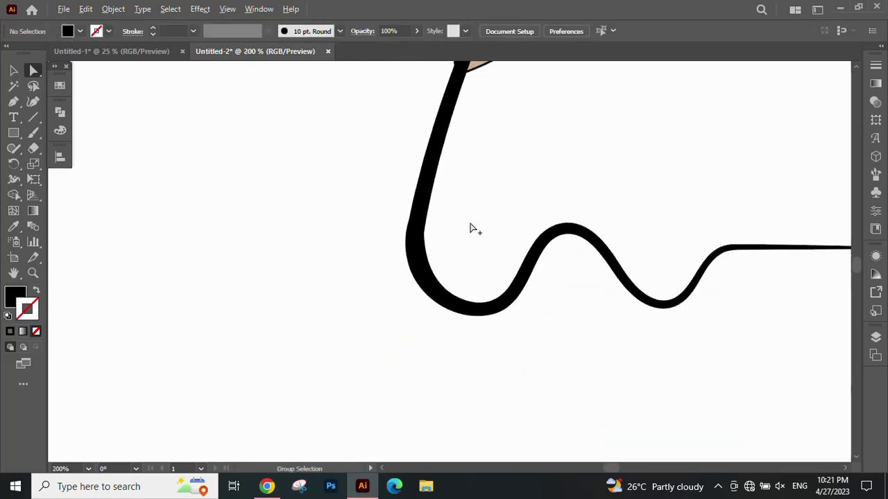
pyautogui.scroll(2, 398, 293)
pyautogui.scroll(3, 359, 270)
pyautogui.click(359, 255)
pyautogui.scroll(3, 372, 234)
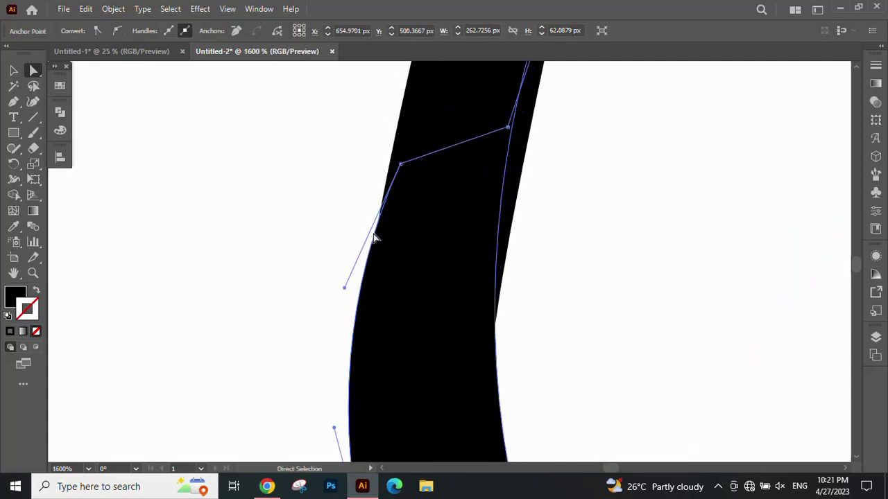
pyautogui.moveTo(400, 164); pyautogui.dragTo(412, 88)
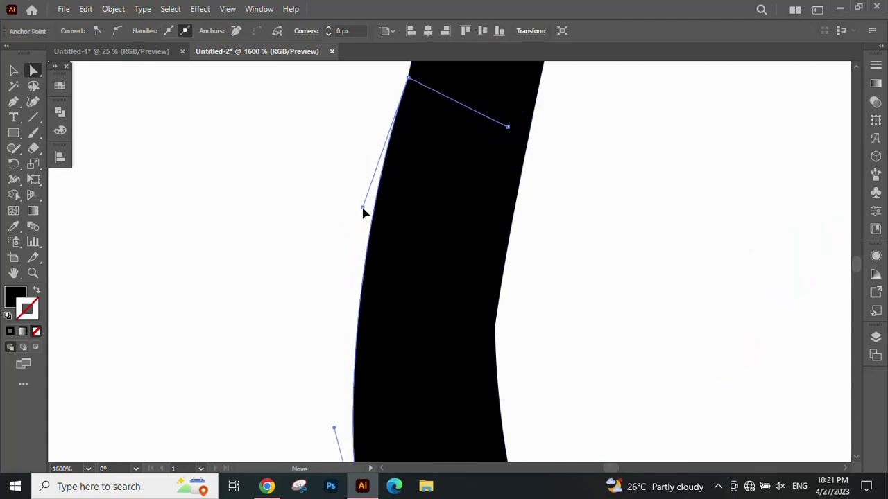
pyautogui.moveTo(354, 208); pyautogui.dragTo(368, 214)
pyautogui.scroll(-2, 622, 321)
# Adjust the top right-edge anchor's handle to smooth the right edge's curve.
pyautogui.click(622, 321)
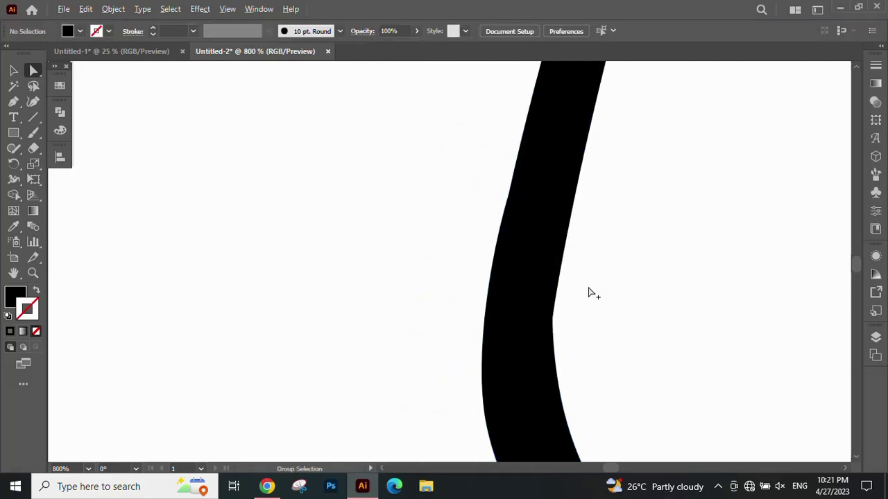
pyautogui.scroll(-2, 591, 296)
pyautogui.click(509, 316)
pyautogui.scroll(2, 553, 304)
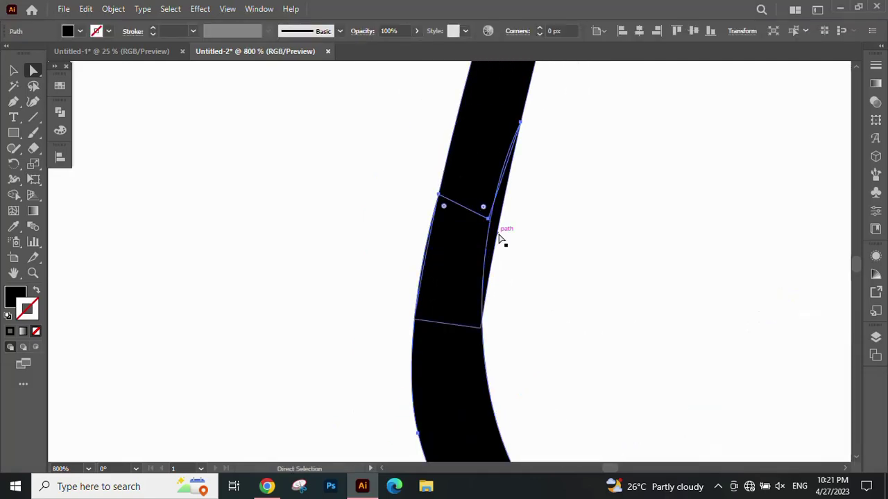
pyautogui.click(520, 124)
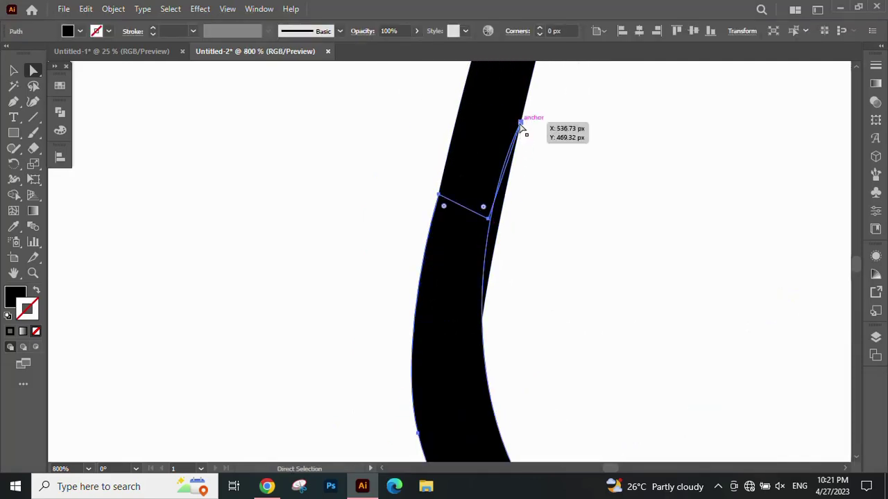
pyautogui.moveTo(460, 248); pyautogui.dragTo(475, 297)
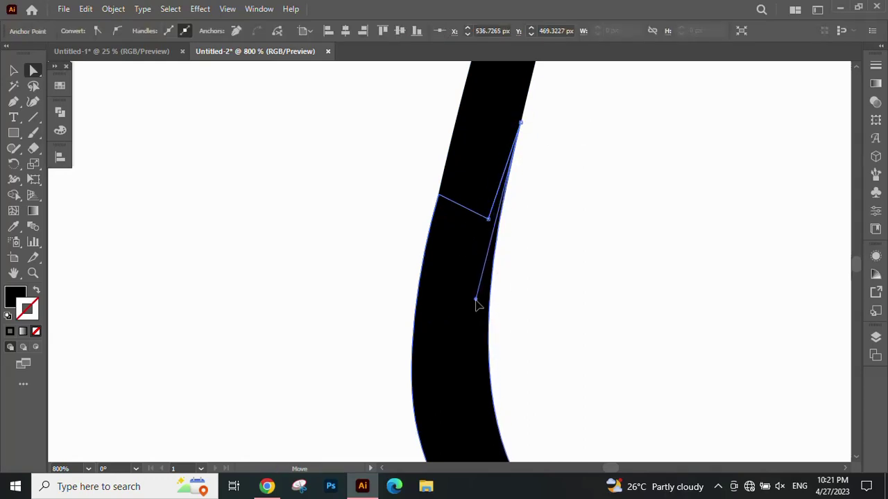
pyautogui.click(515, 315)
pyautogui.scroll(-2, 513, 277)
pyautogui.scroll(-2, 510, 267)
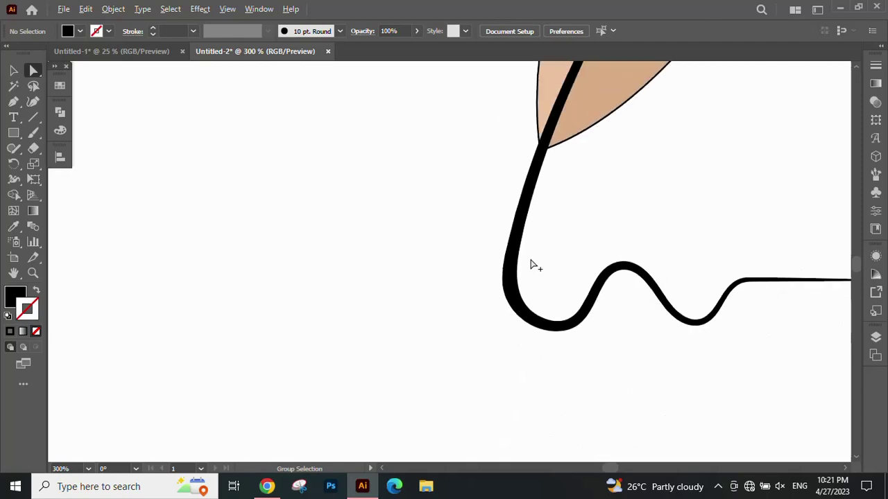
pyautogui.scroll(-1, 531, 262)
pyautogui.scroll(-2, 469, 307)
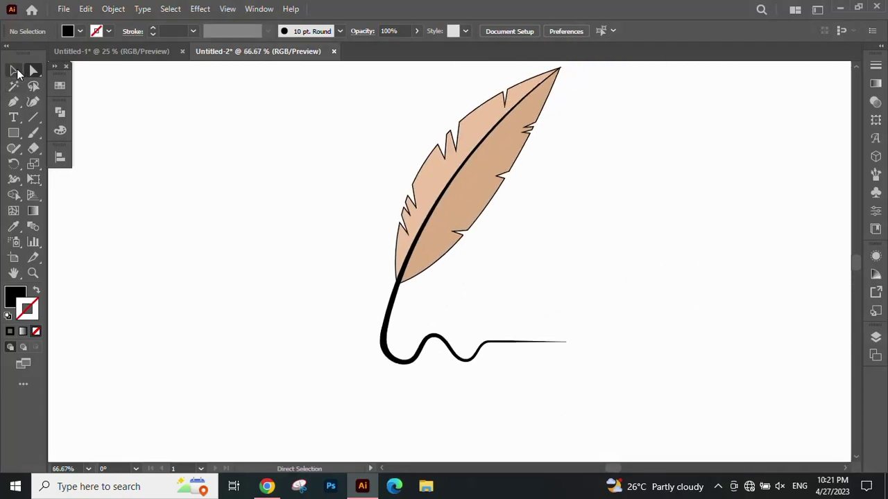
# Select the feather group and expand it via the Object menu.
pyautogui.click(14, 70)
pyautogui.scroll(-1, 361, 292)
pyautogui.click(454, 170)
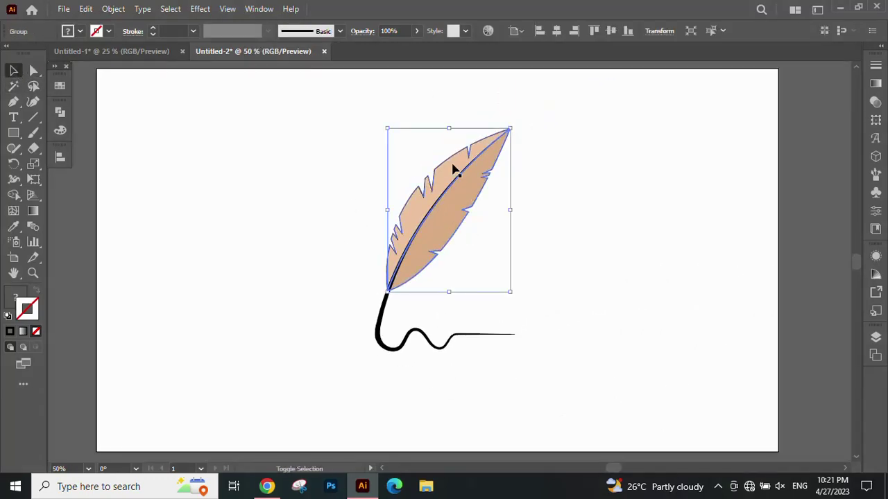
pyautogui.click(113, 8)
pyautogui.click(170, 158)
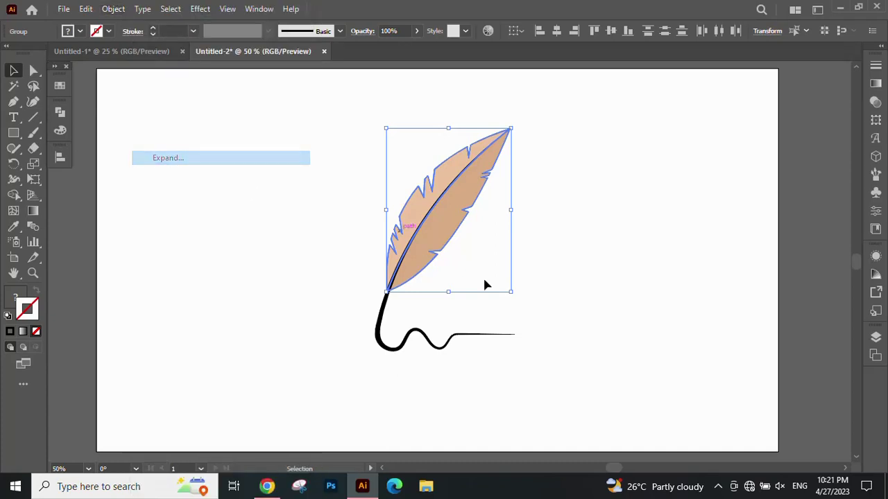
# Select the feather with the ink line, scale them up together, and reposition them.
pyautogui.keyDown('shift'); pyautogui.click(485, 335); pyautogui.keyUp('shift')
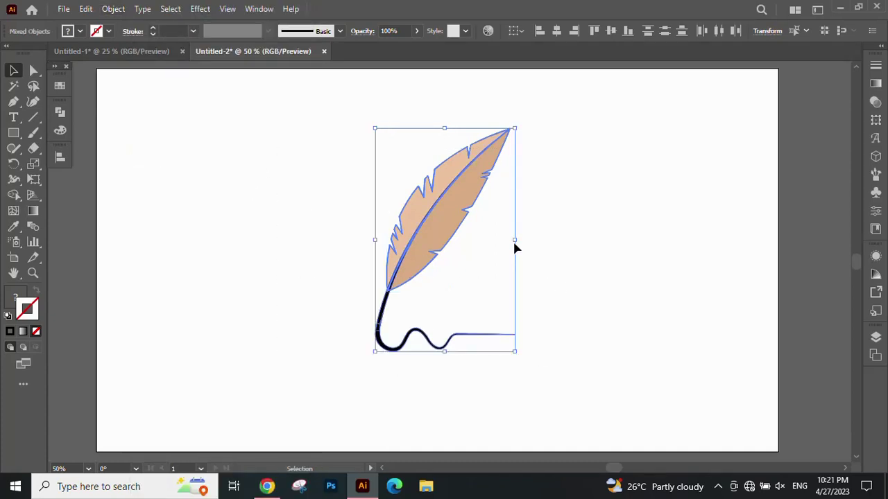
pyautogui.moveTo(515, 245); pyautogui.dragTo(559, 240)
pyautogui.moveTo(465, 219)
pyautogui.mouseDown()
pyautogui.moveTo(452, 229)
pyautogui.moveTo(438, 224)
pyautogui.mouseUp()
pyautogui.click(676, 365)
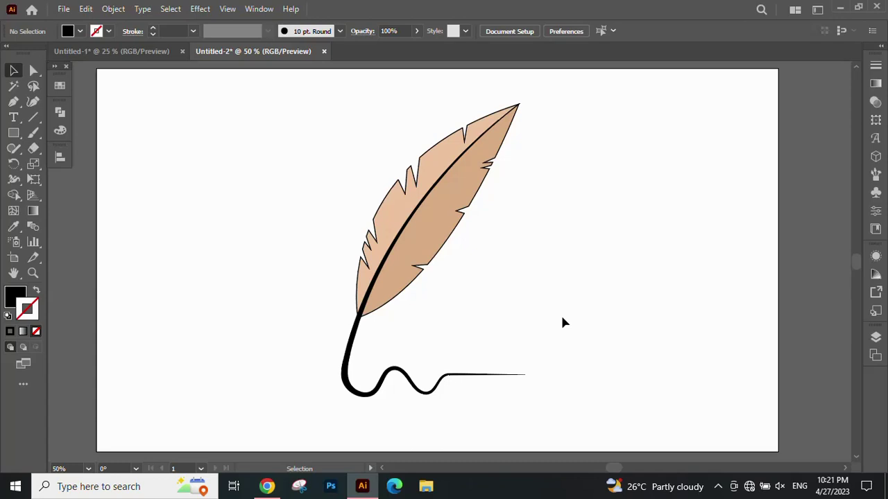